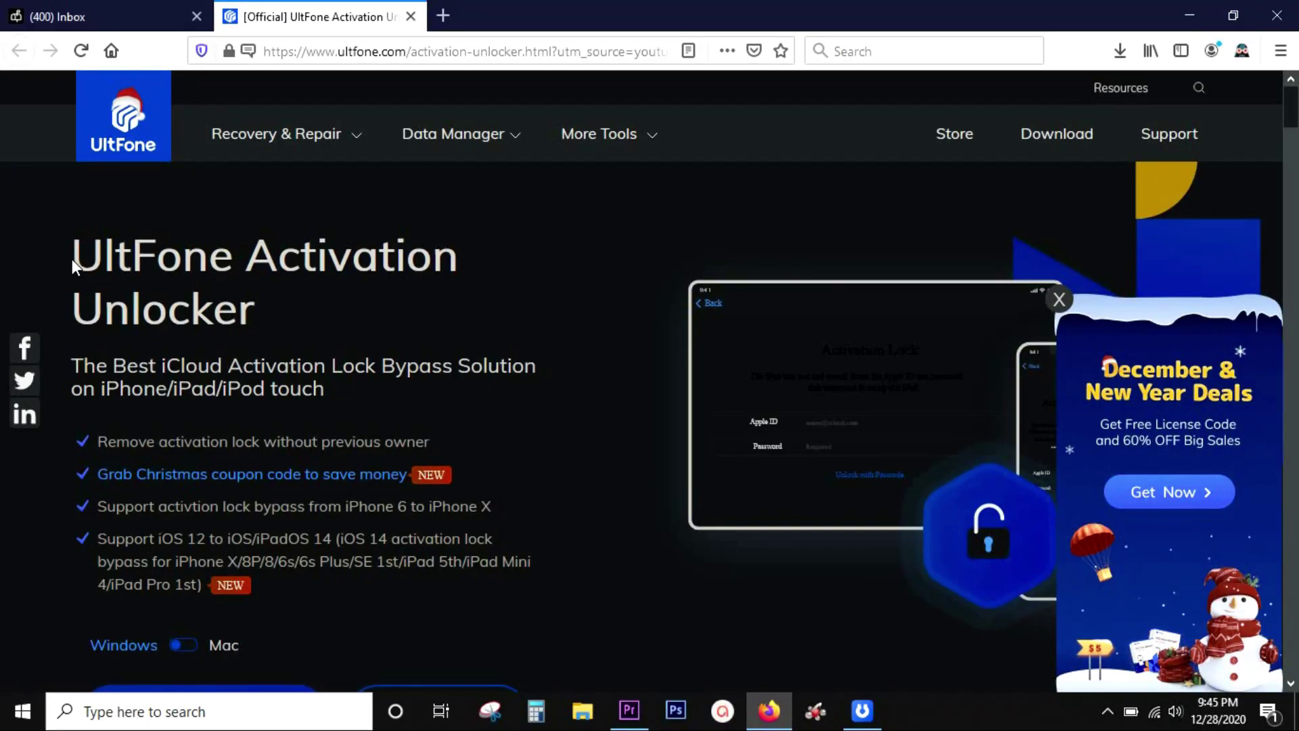
Highlight the UltFone heading, iCloud Activation Lock subtitle, supported iOS versions and device list
{"action": "left_click_drag", "start_coordinate": [73, 258], "coordinate": [232, 259]}
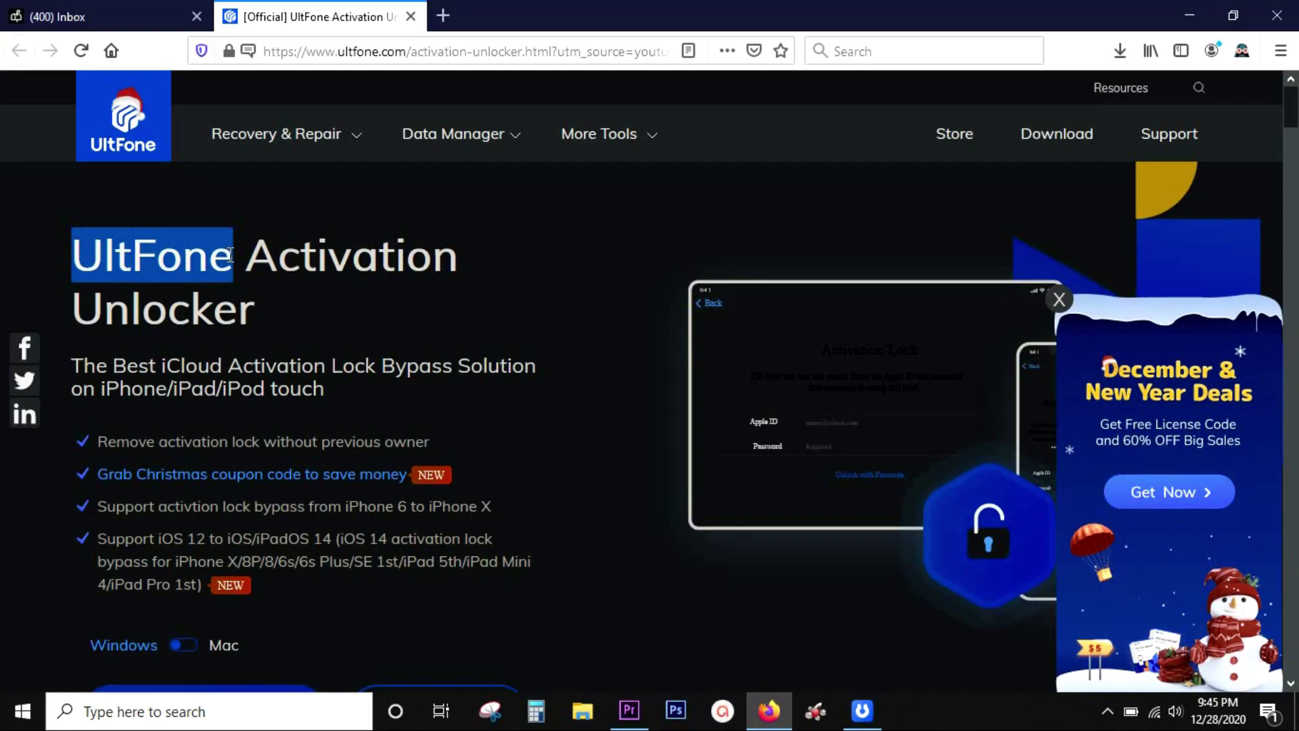
{"action": "left_click", "coordinate": [232, 256]}
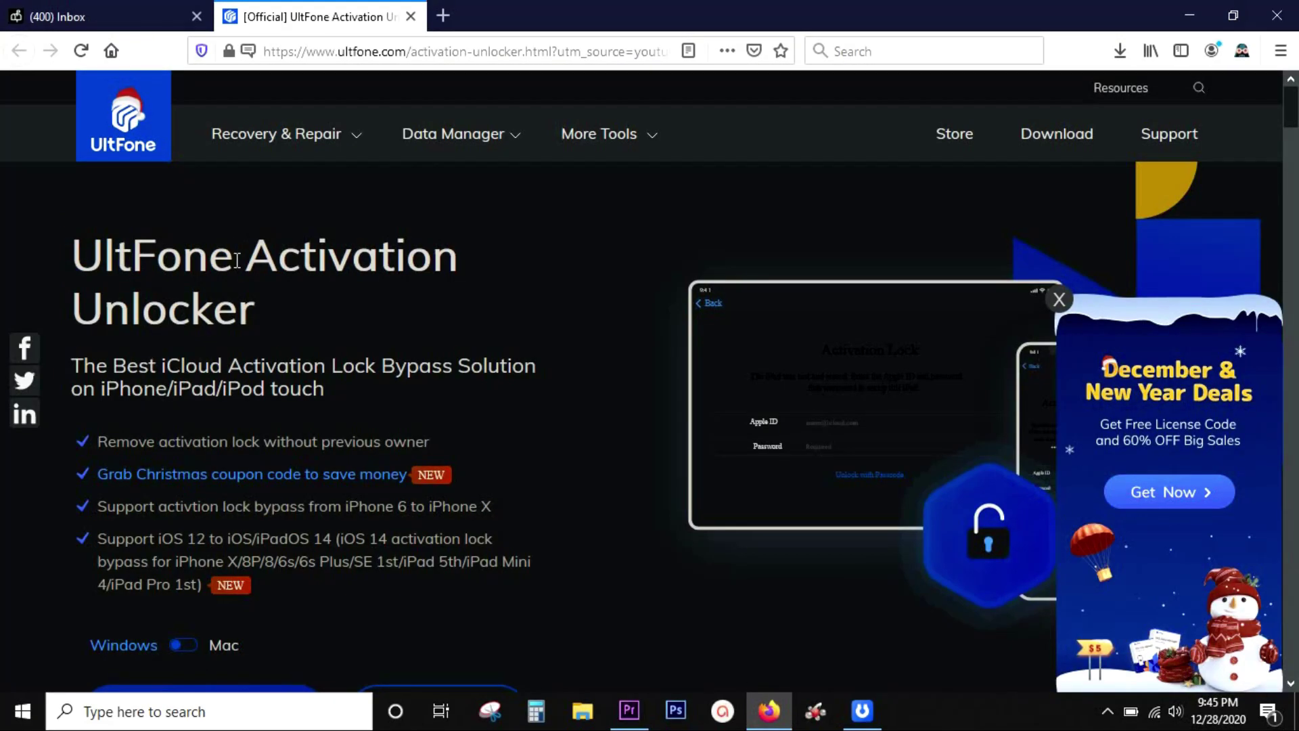
{"action": "left_click_drag", "start_coordinate": [161, 368], "coordinate": [371, 367]}
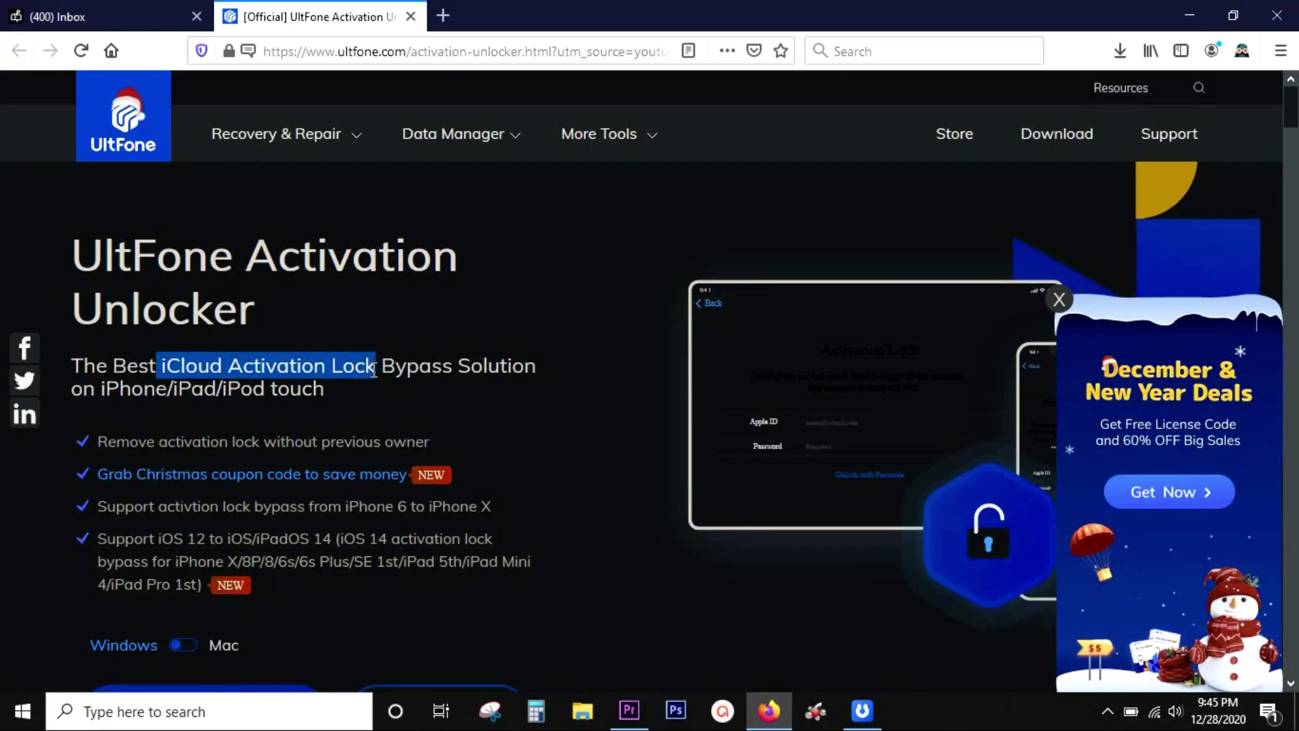
{"action": "left_click", "coordinate": [375, 370]}
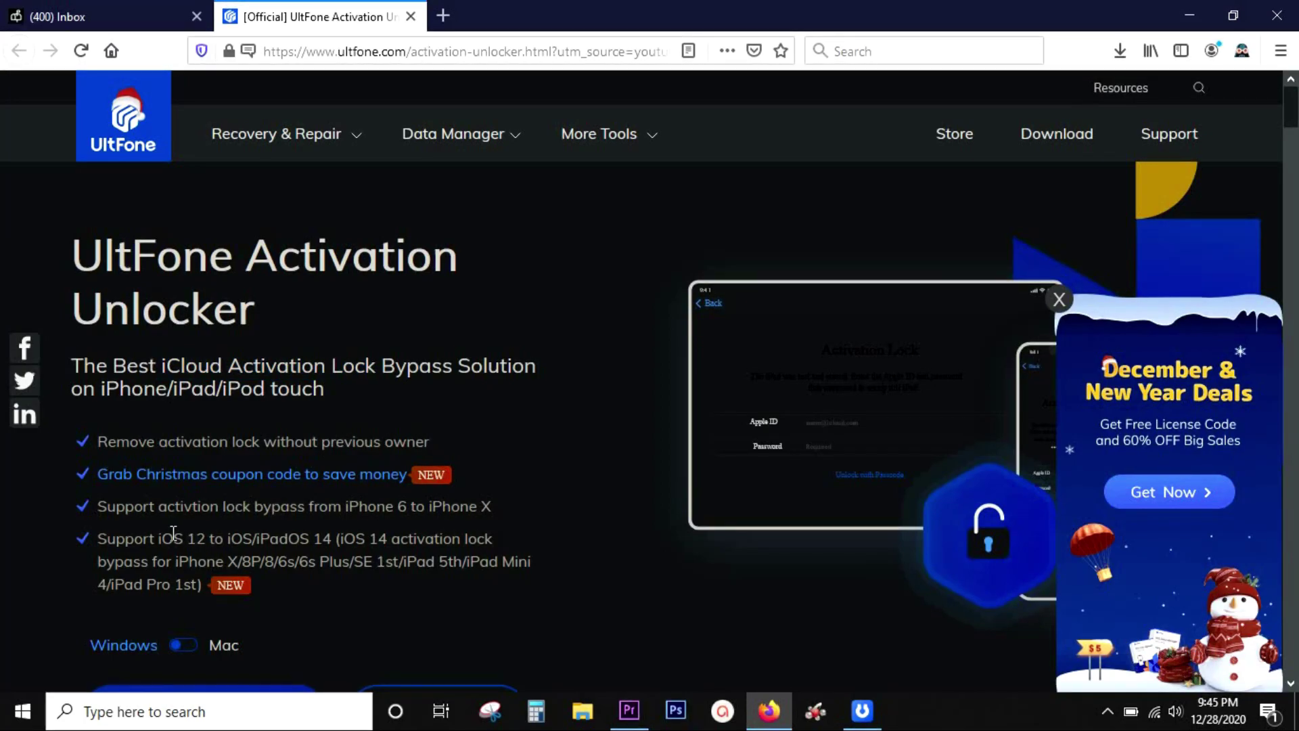
{"action": "left_click_drag", "start_coordinate": [159, 539], "coordinate": [334, 545]}
{"action": "left_click", "coordinate": [336, 545]}
{"action": "left_click_drag", "start_coordinate": [177, 562], "coordinate": [515, 569]}
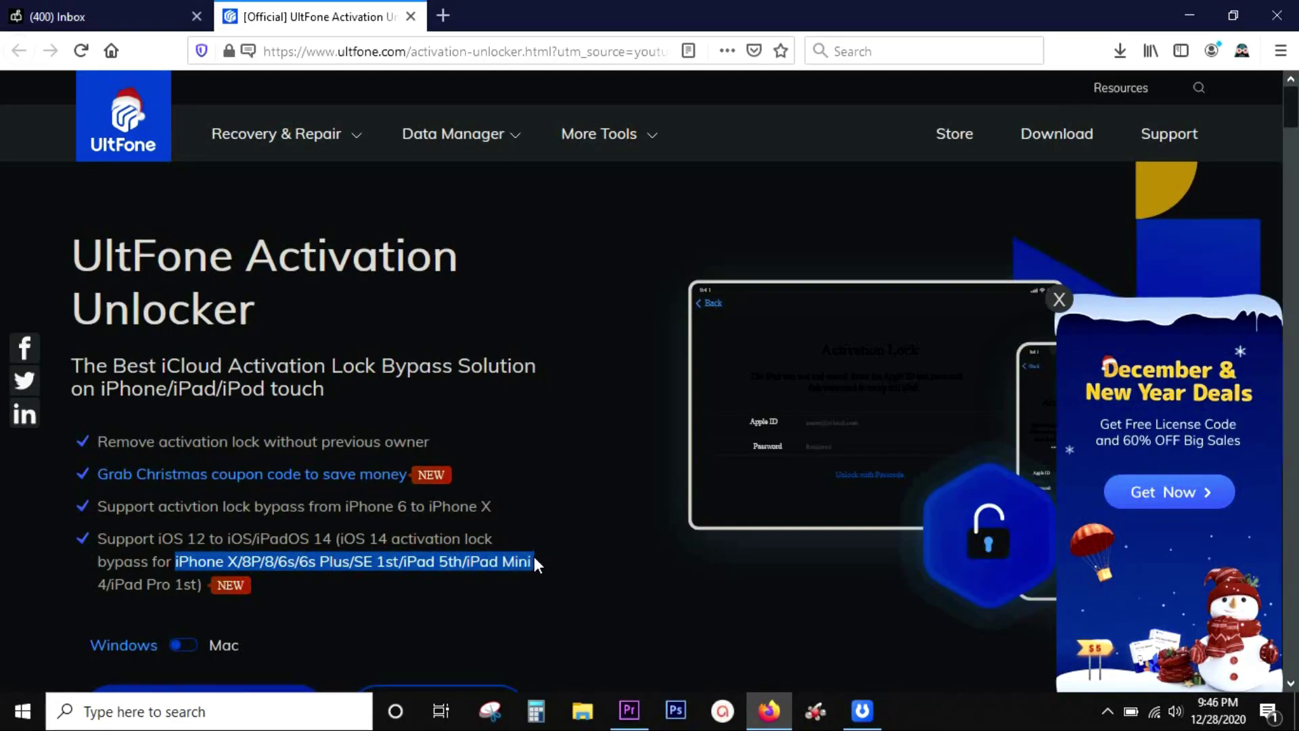
{"action": "left_click", "coordinate": [537, 565]}
{"action": "left_click_drag", "start_coordinate": [101, 586], "coordinate": [201, 581]}
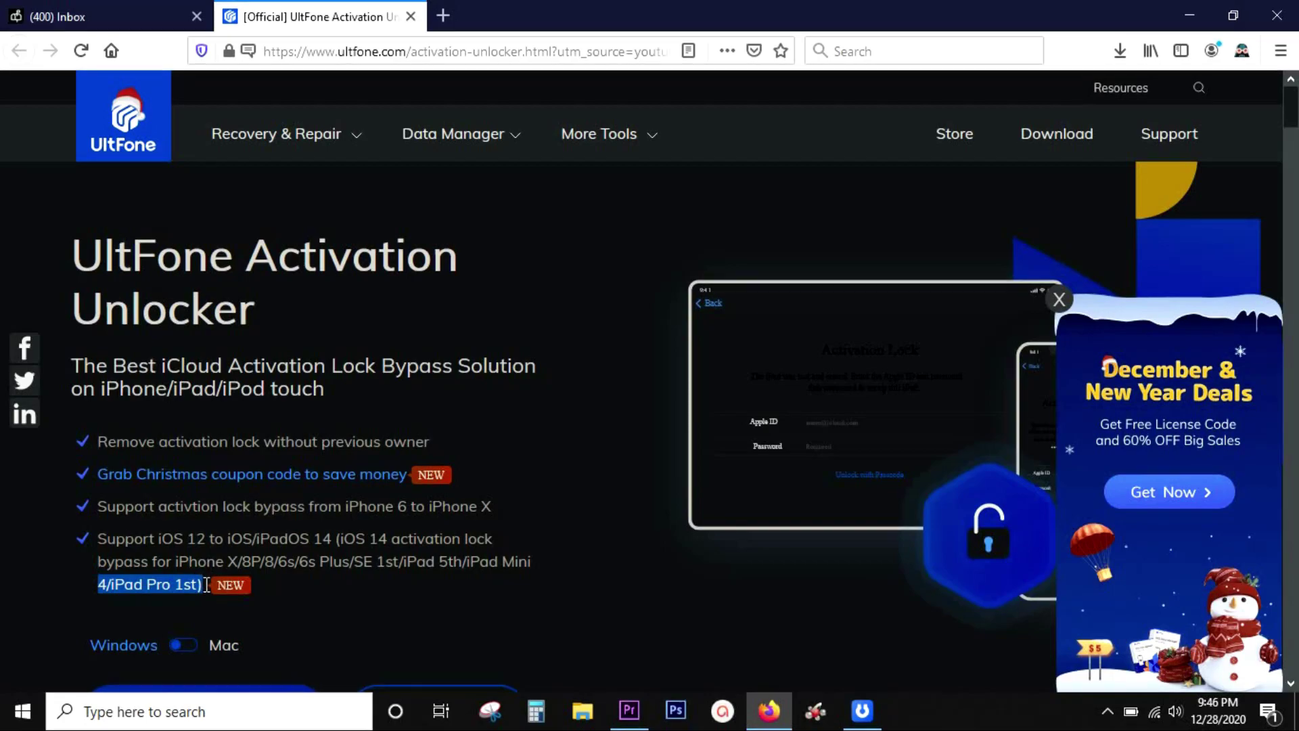
{"action": "left_click", "coordinate": [207, 585]}
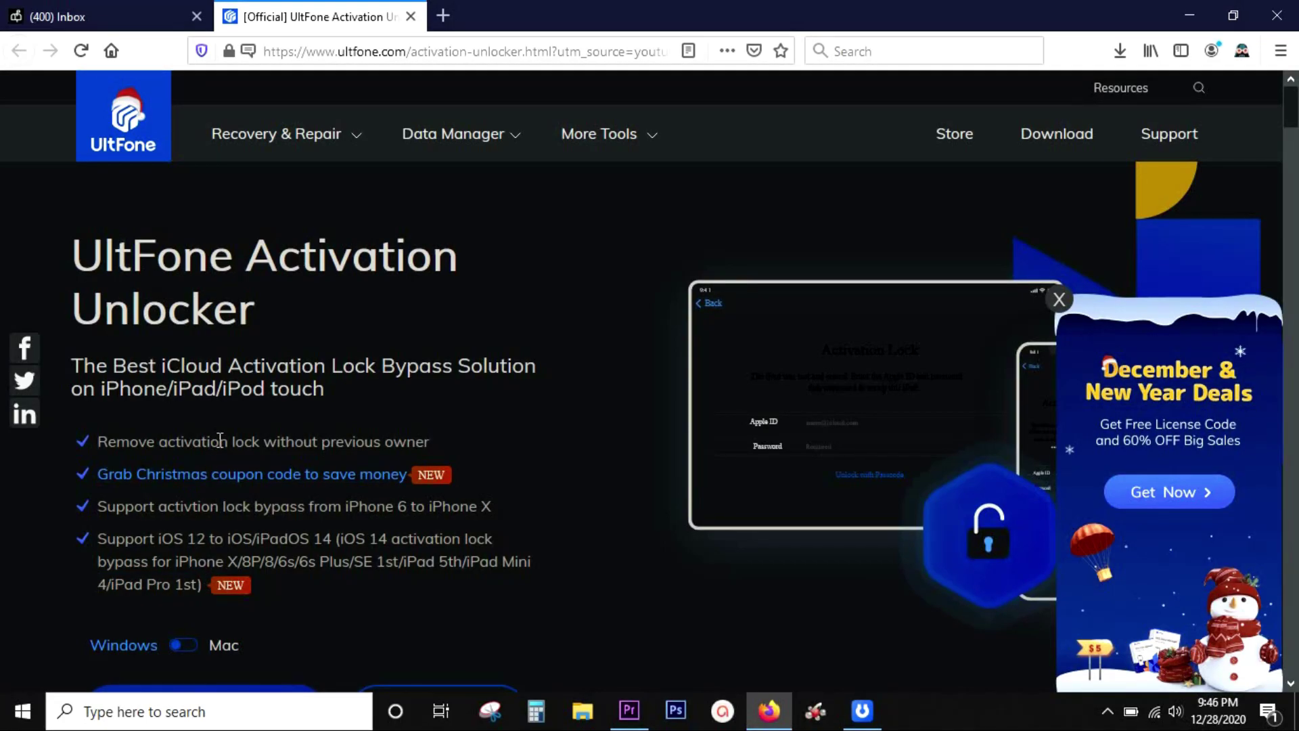
Highlight the no-previous-owner and iPhone 6 to iPhone X bypass bullets
{"action": "mouse_move", "coordinate": [249, 438]}
{"action": "left_mouse_down"}
{"action": "mouse_move", "coordinate": [394, 459]}
{"action": "mouse_move", "coordinate": [430, 441]}
{"action": "left_mouse_up"}
{"action": "left_click", "coordinate": [431, 441]}
{"action": "left_click_drag", "start_coordinate": [222, 506], "coordinate": [498, 521]}
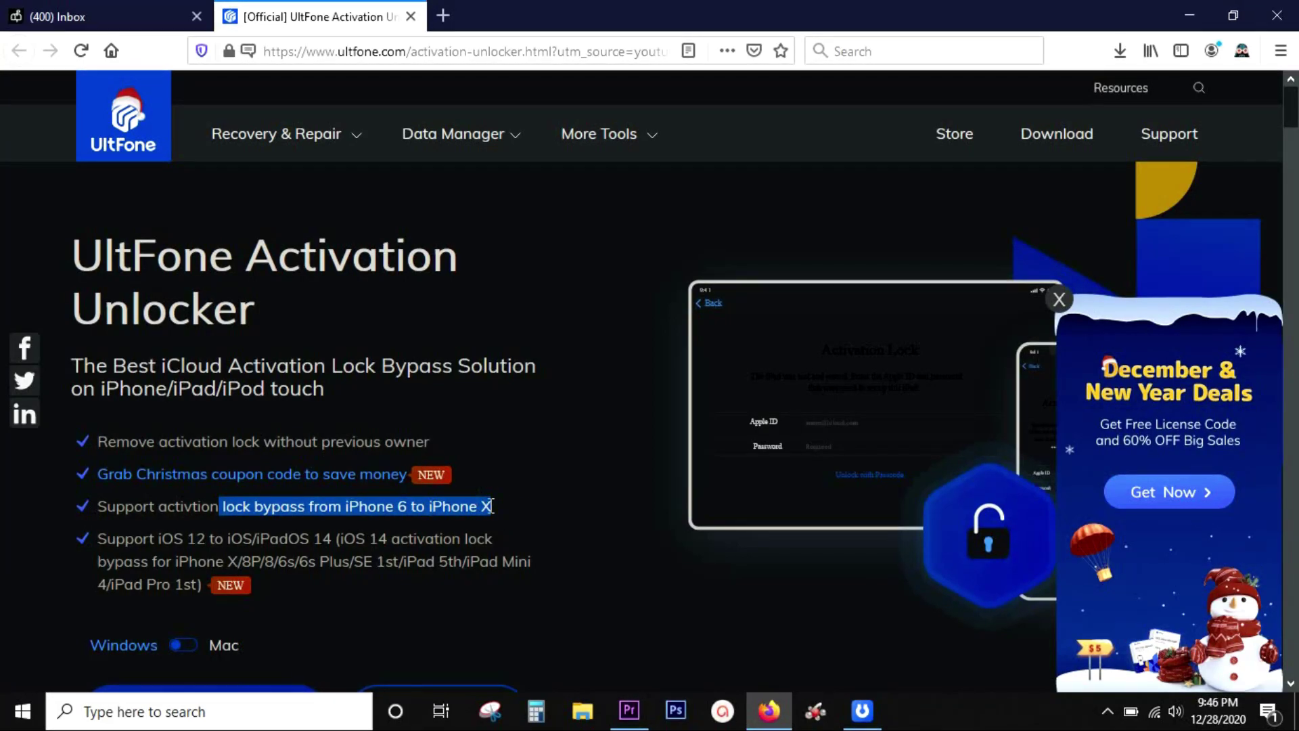
{"action": "left_click", "coordinate": [514, 520]}
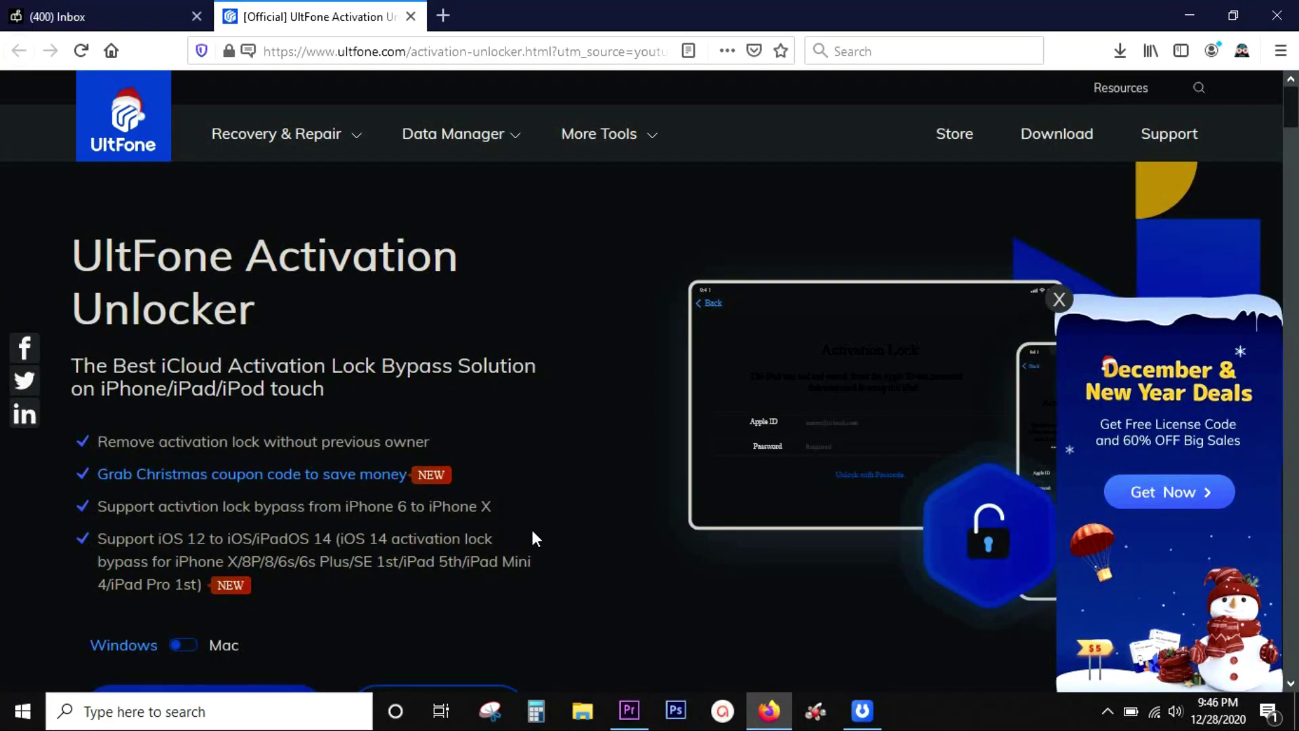
{"action": "left_click_drag", "start_coordinate": [346, 507], "coordinate": [485, 517]}
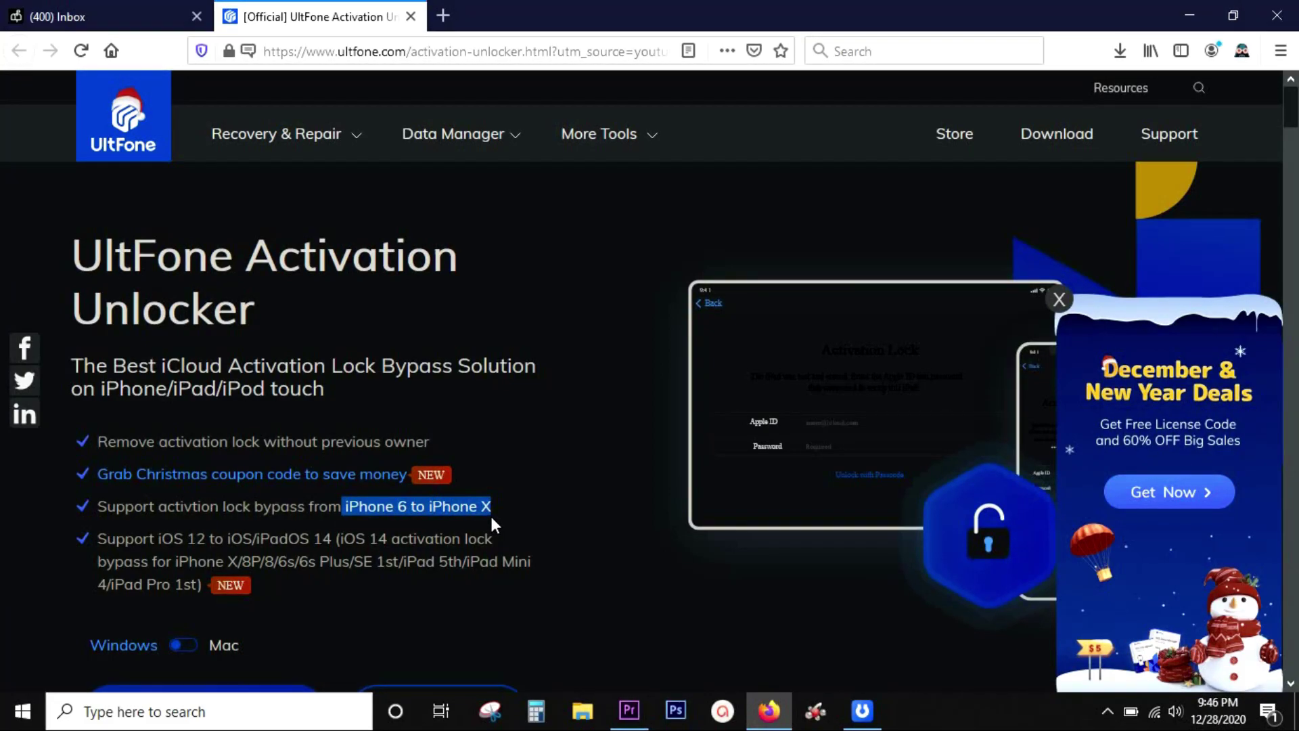
{"action": "left_click", "coordinate": [533, 507]}
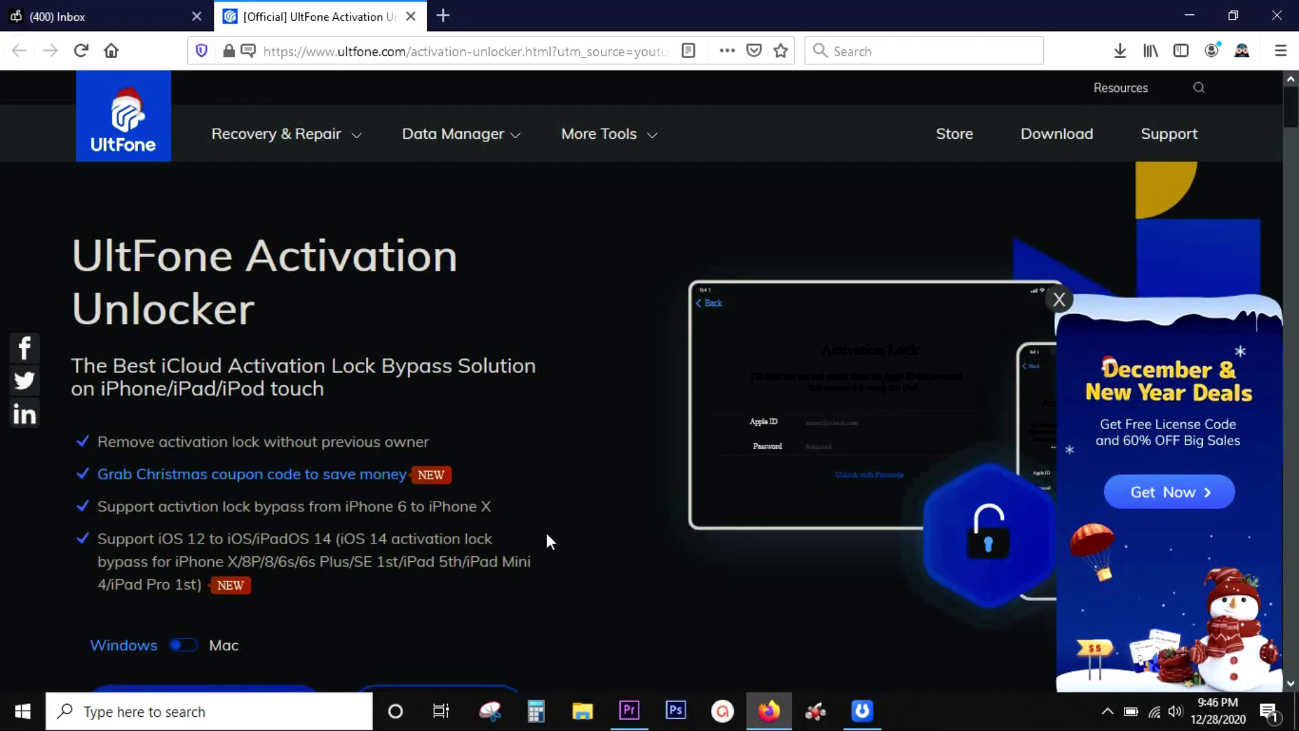
{"action": "scroll", "coordinate": [547, 534], "scroll_direction": "down", "scroll_amount": 2}
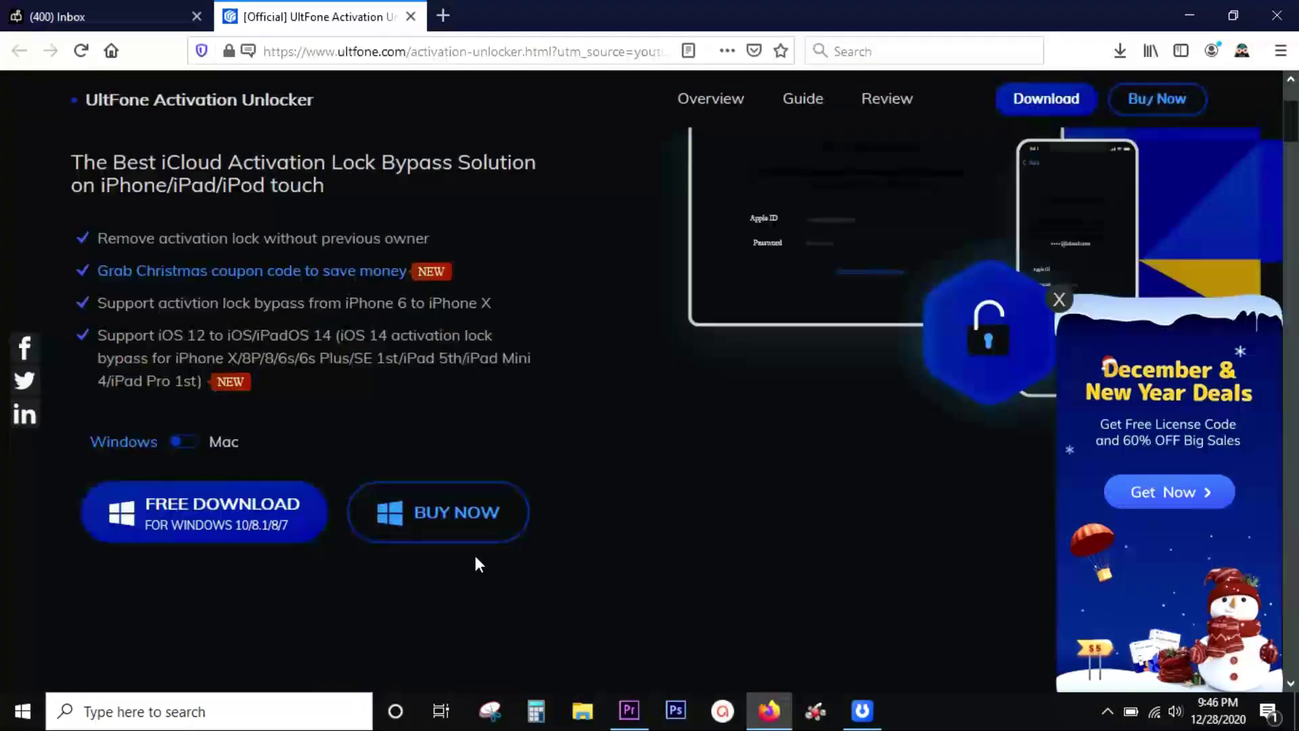
Preview the Mac download, revert to Windows, and open the December & New Year Deals
{"action": "left_click", "coordinate": [177, 444]}
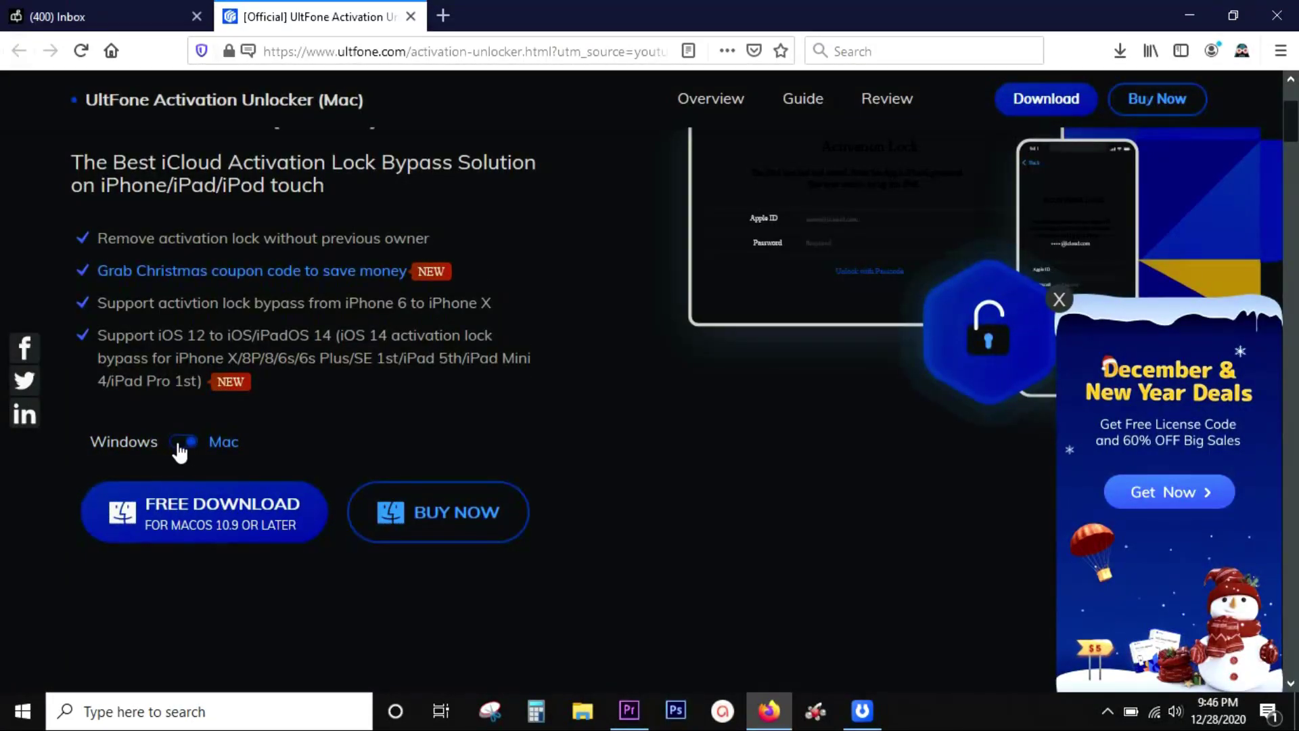
{"action": "left_click", "coordinate": [180, 447]}
{"action": "scroll", "coordinate": [394, 597], "scroll_direction": "down", "scroll_amount": 3}
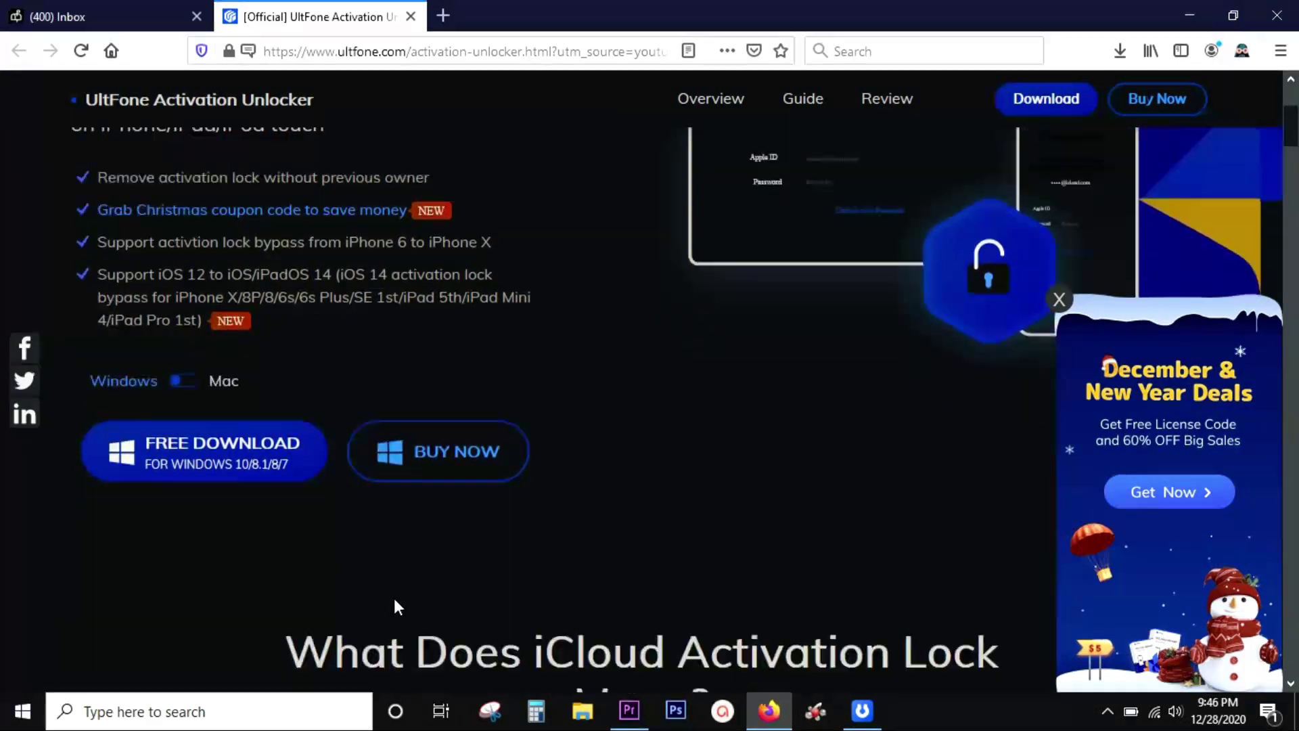
{"action": "scroll", "coordinate": [397, 607], "scroll_direction": "down", "scroll_amount": 1}
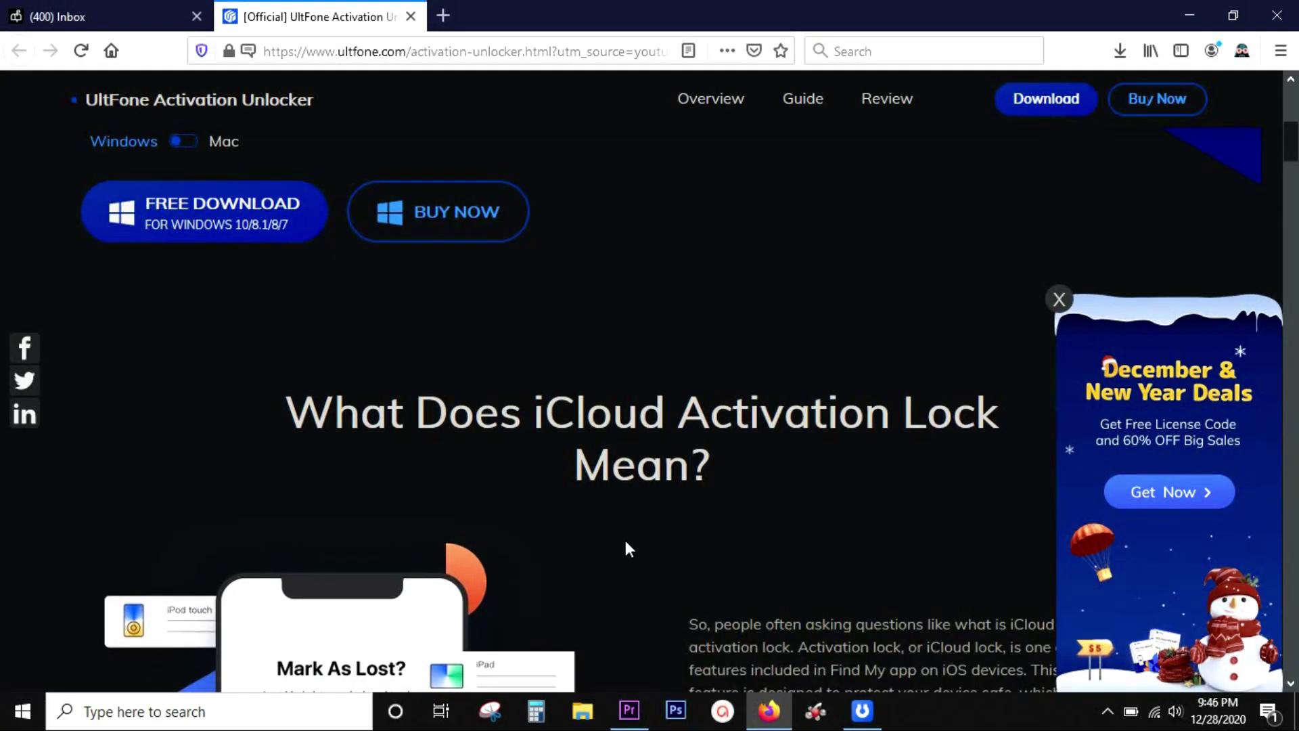
{"action": "left_click", "coordinate": [1163, 494]}
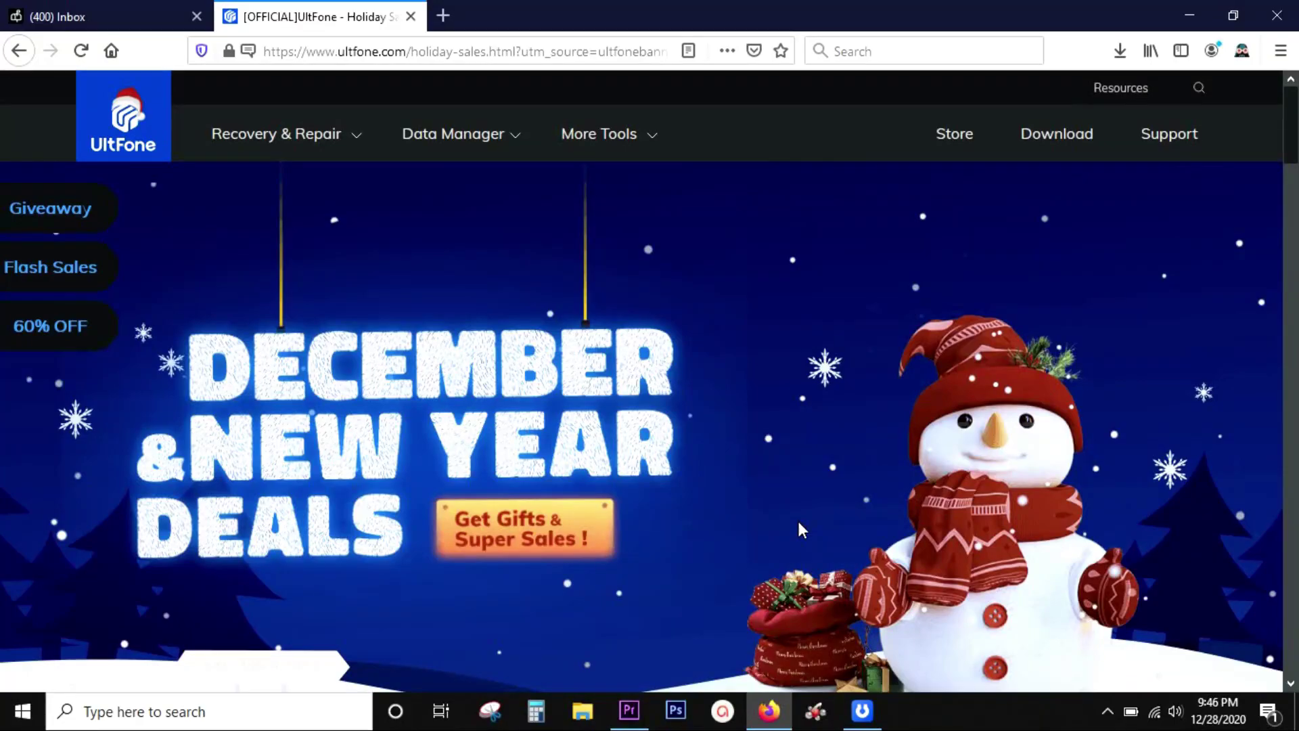
{"action": "scroll", "coordinate": [797, 518], "scroll_direction": "down", "scroll_amount": 5}
{"action": "scroll", "coordinate": [799, 523], "scroll_direction": "down", "scroll_amount": 3}
{"action": "scroll", "coordinate": [800, 520], "scroll_direction": "down", "scroll_amount": 2}
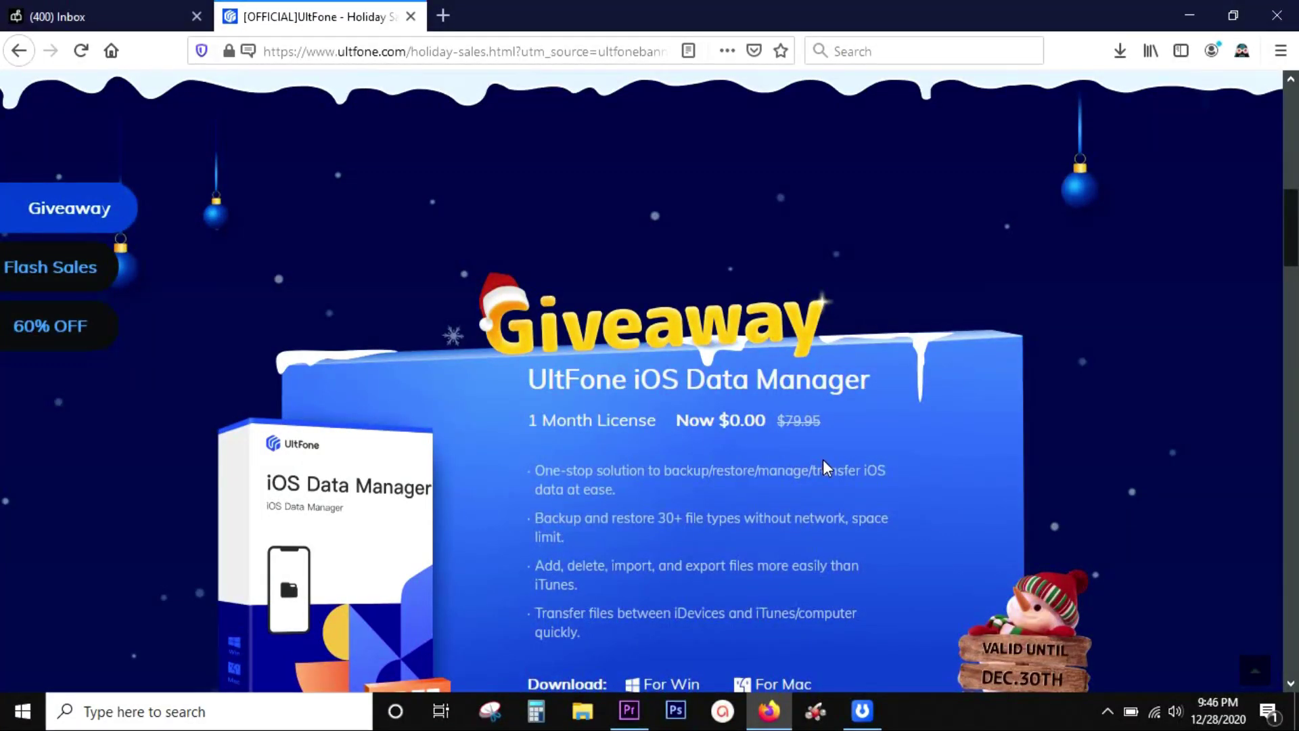
{"action": "scroll", "coordinate": [823, 467], "scroll_direction": "down", "scroll_amount": 3}
{"action": "scroll", "coordinate": [820, 462], "scroll_direction": "down", "scroll_amount": 5}
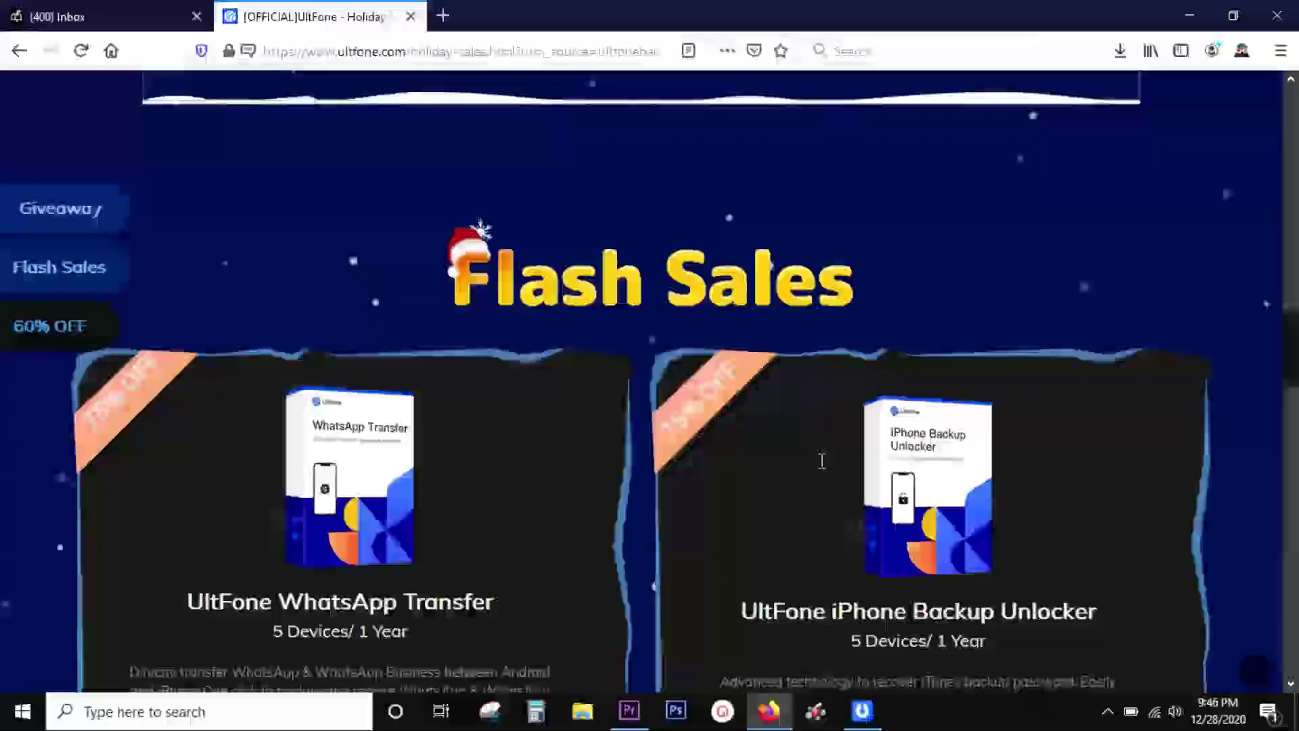
{"action": "scroll", "coordinate": [822, 463], "scroll_direction": "down", "scroll_amount": 2}
{"action": "scroll", "coordinate": [820, 462], "scroll_direction": "down", "scroll_amount": 1}
{"action": "scroll", "coordinate": [820, 465], "scroll_direction": "down", "scroll_amount": 1}
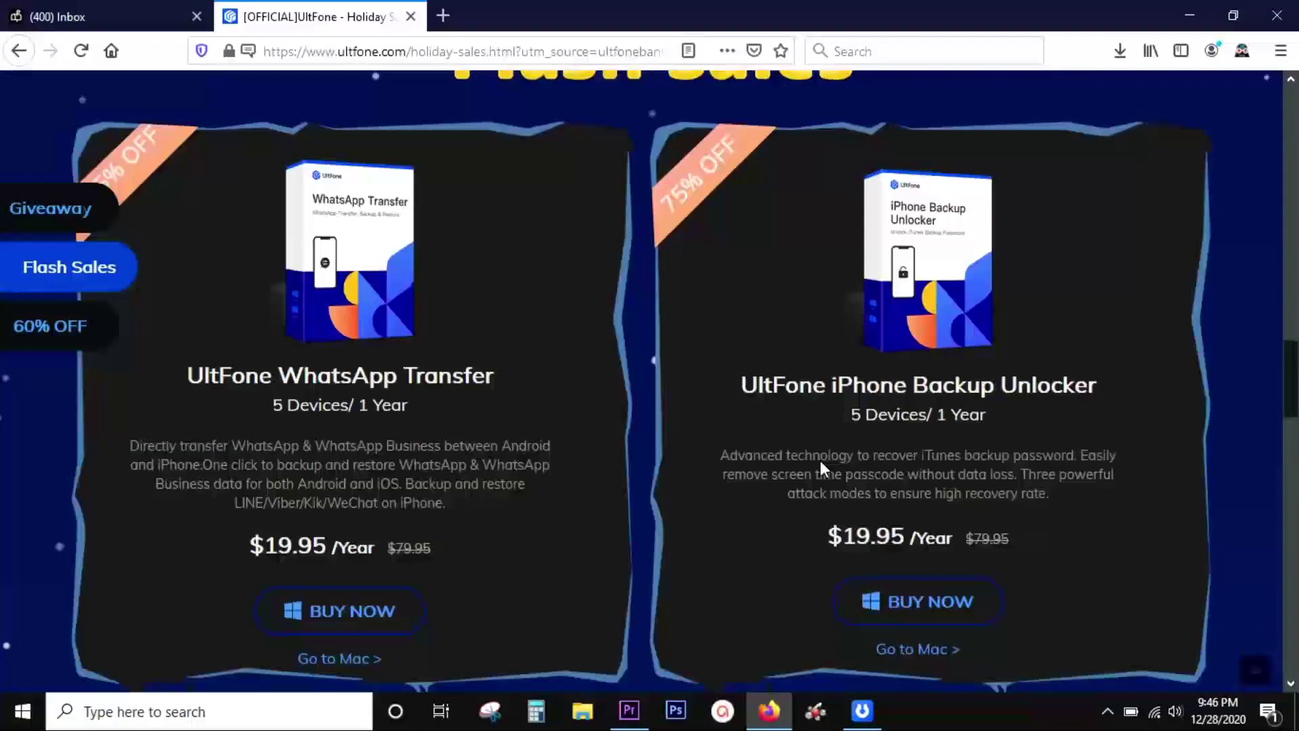
{"action": "scroll", "coordinate": [821, 465], "scroll_direction": "down", "scroll_amount": 1}
{"action": "scroll", "coordinate": [820, 466], "scroll_direction": "down", "scroll_amount": 4}
{"action": "scroll", "coordinate": [824, 468], "scroll_direction": "down", "scroll_amount": 1}
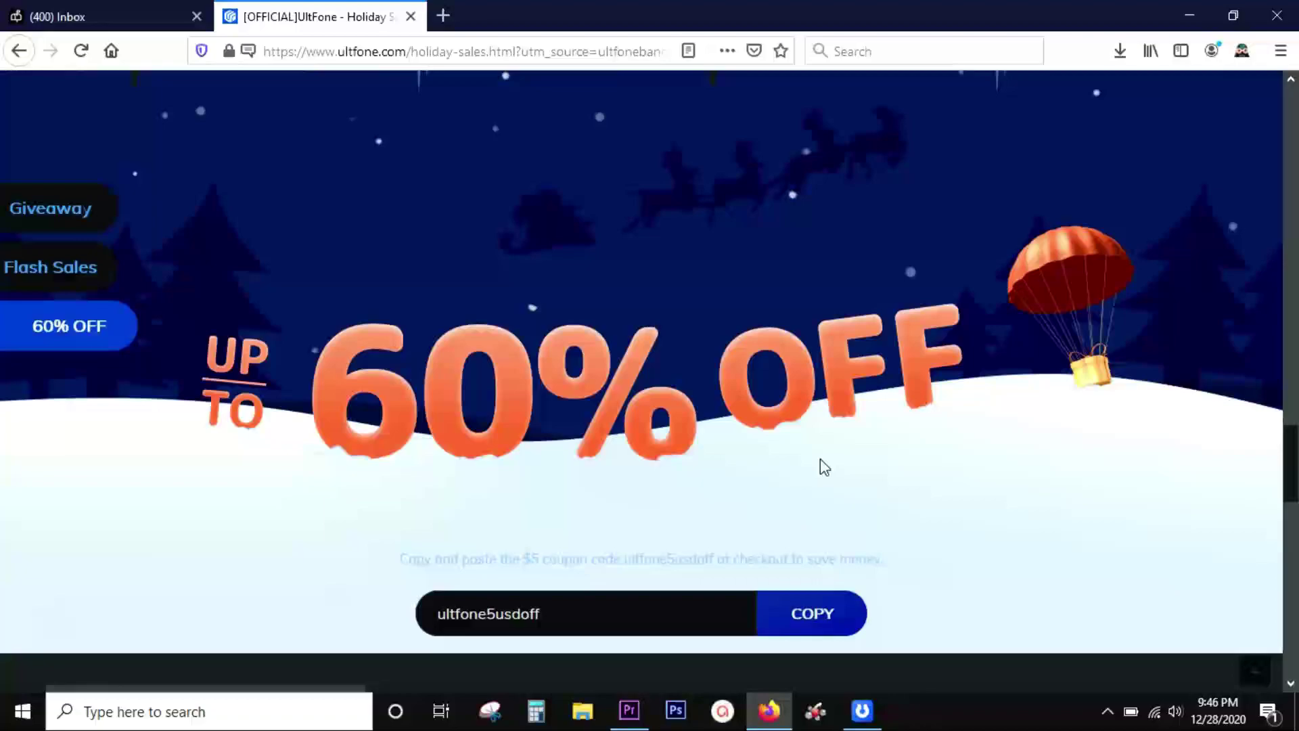
{"action": "scroll", "coordinate": [823, 467], "scroll_direction": "down", "scroll_amount": 3}
{"action": "scroll", "coordinate": [823, 467], "scroll_direction": "down", "scroll_amount": 2}
{"action": "scroll", "coordinate": [824, 467], "scroll_direction": "up", "scroll_amount": 1}
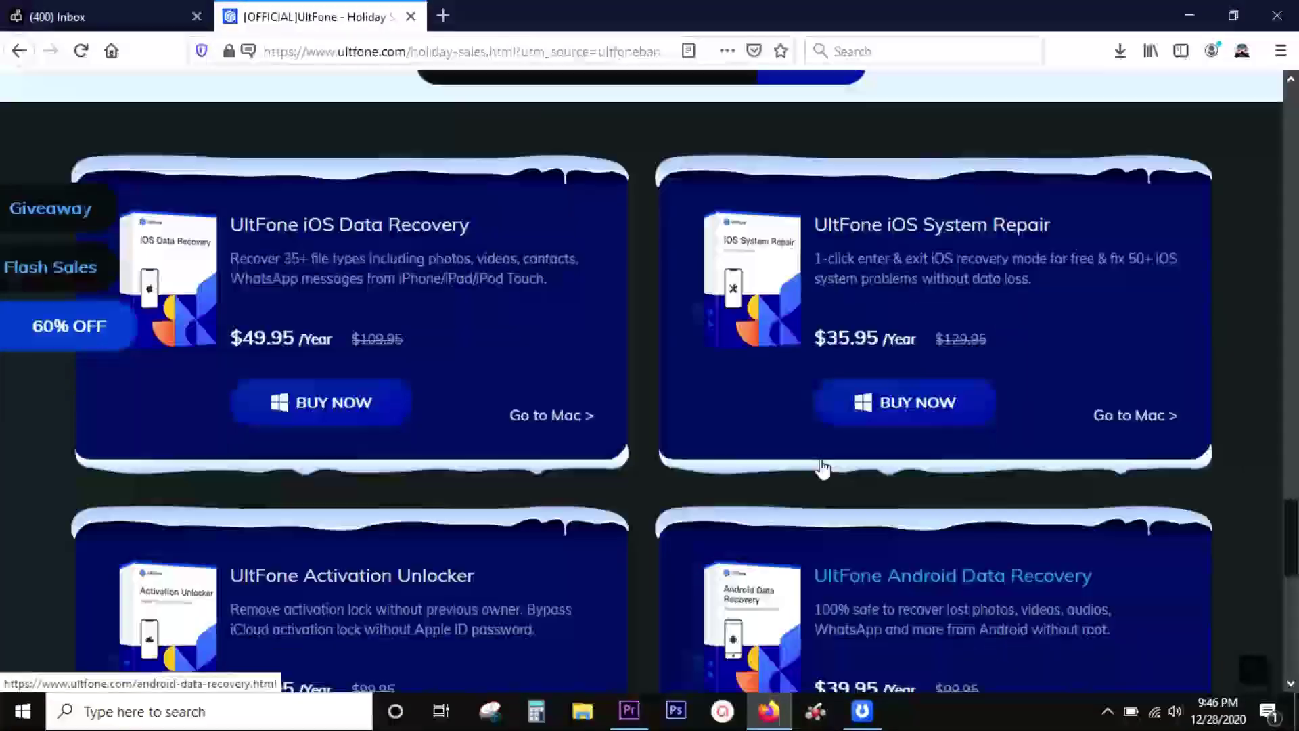
{"action": "scroll", "coordinate": [822, 467], "scroll_direction": "up", "scroll_amount": 1}
{"action": "scroll", "coordinate": [822, 465], "scroll_direction": "down", "scroll_amount": 3}
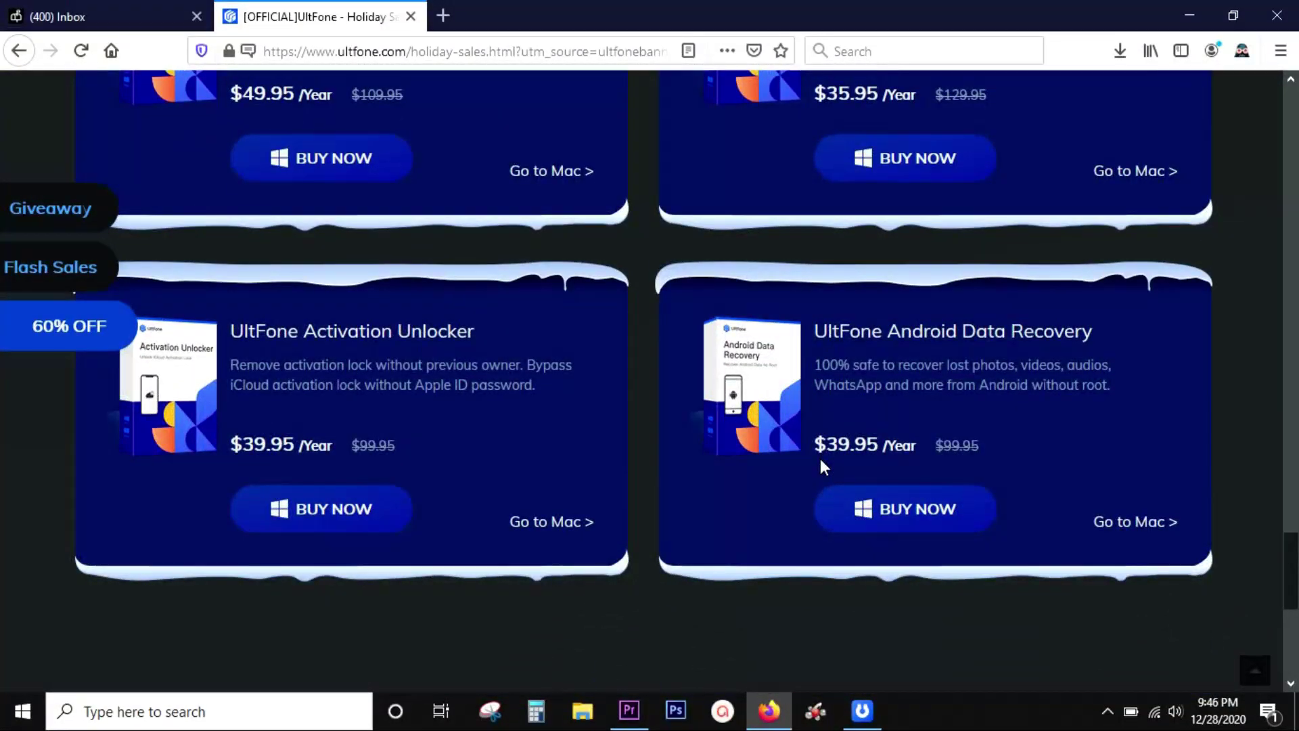
{"action": "scroll", "coordinate": [821, 458], "scroll_direction": "up", "scroll_amount": 3}
Go back to the Activation Unlocker page at 'What Does iCloud Activation Lock Mean?'
{"action": "left_click", "coordinate": [19, 50]}
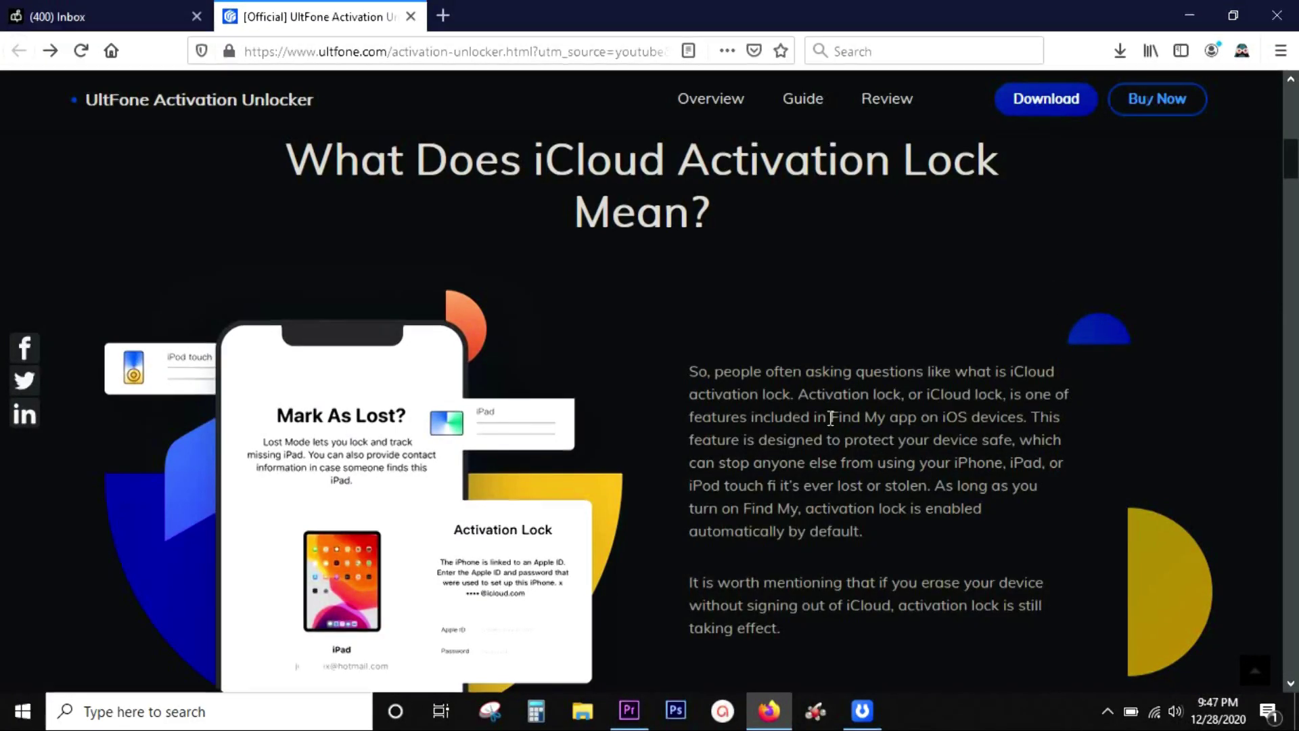
{"action": "left_click_drag", "start_coordinate": [837, 417], "coordinate": [1026, 414]}
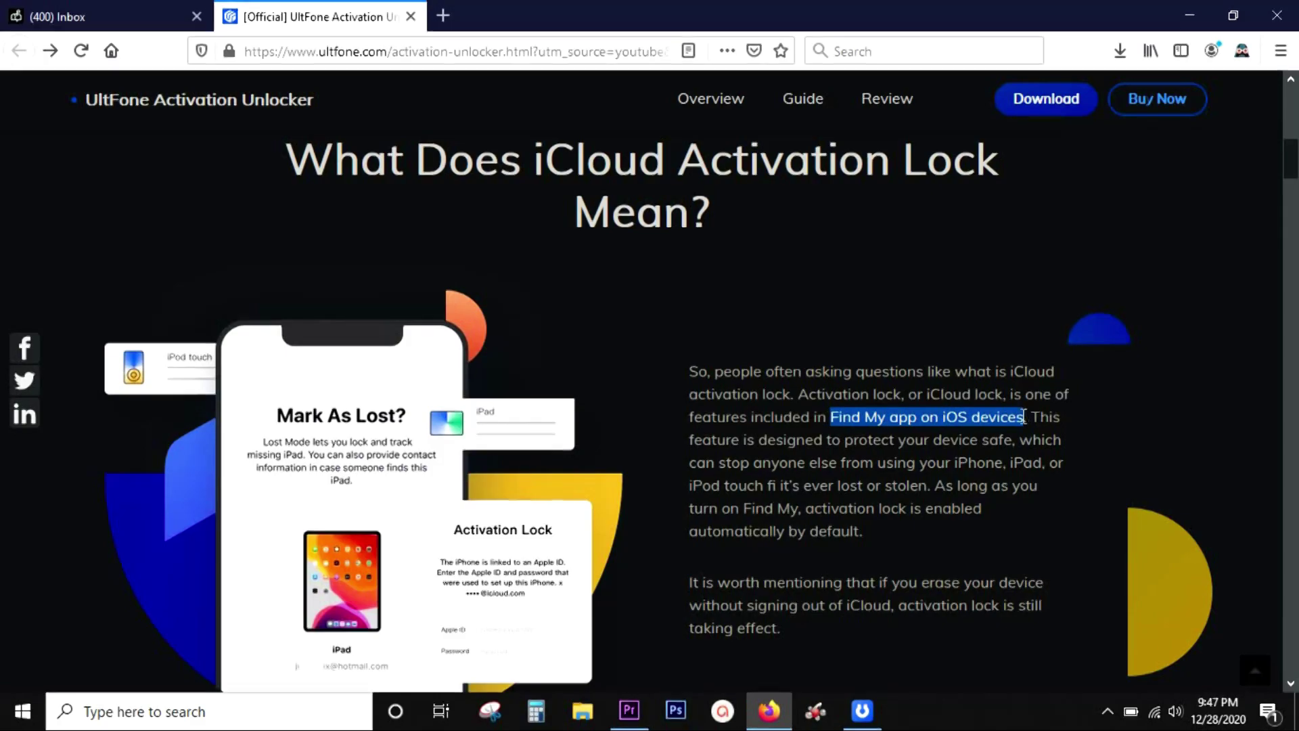
{"action": "left_click", "coordinate": [1025, 417]}
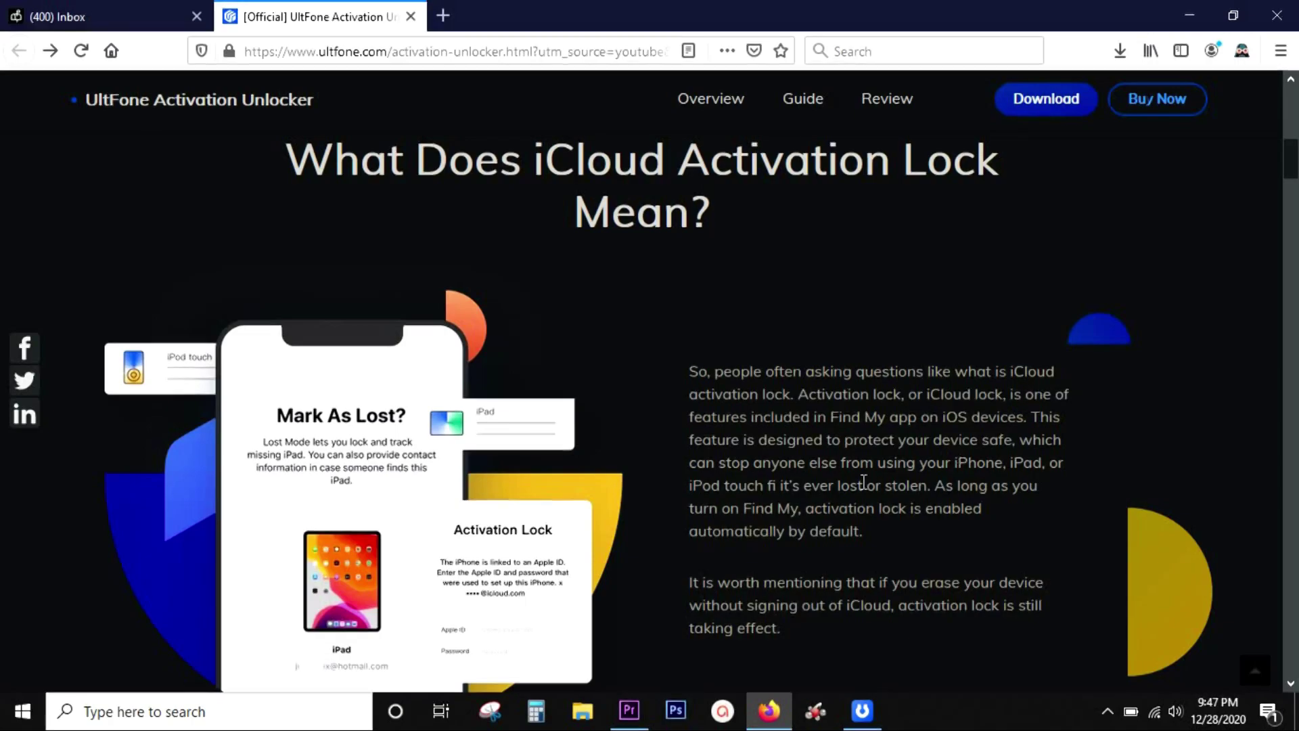
{"action": "left_click_drag", "start_coordinate": [805, 486], "coordinate": [911, 486]}
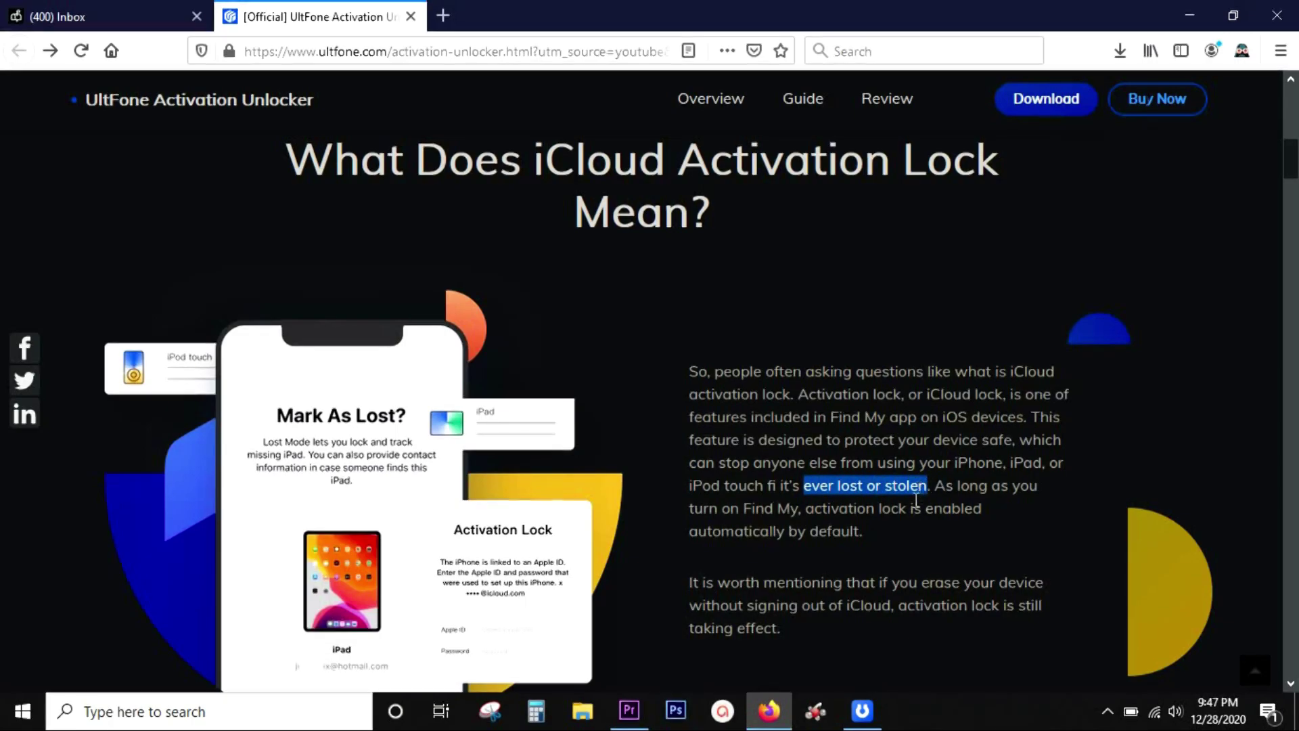
{"action": "scroll", "coordinate": [925, 508], "scroll_direction": "down", "scroll_amount": 2}
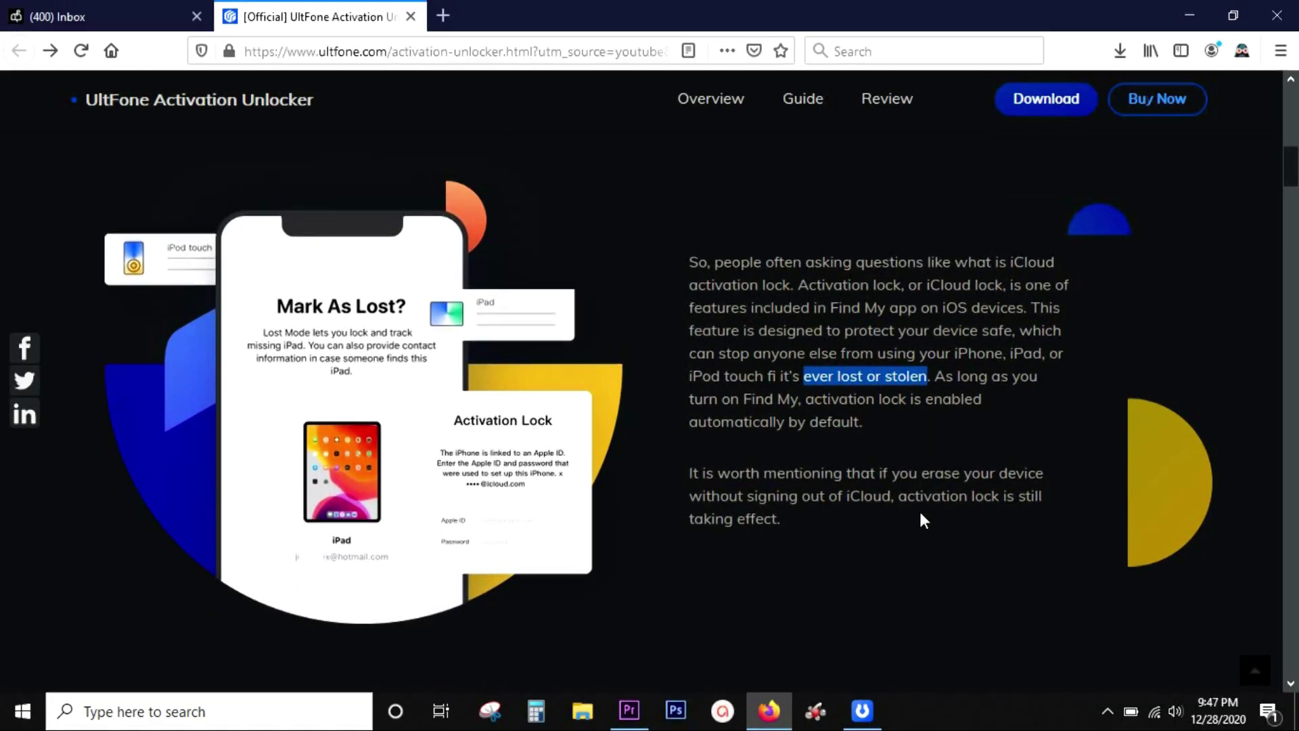
{"action": "left_click", "coordinate": [921, 522]}
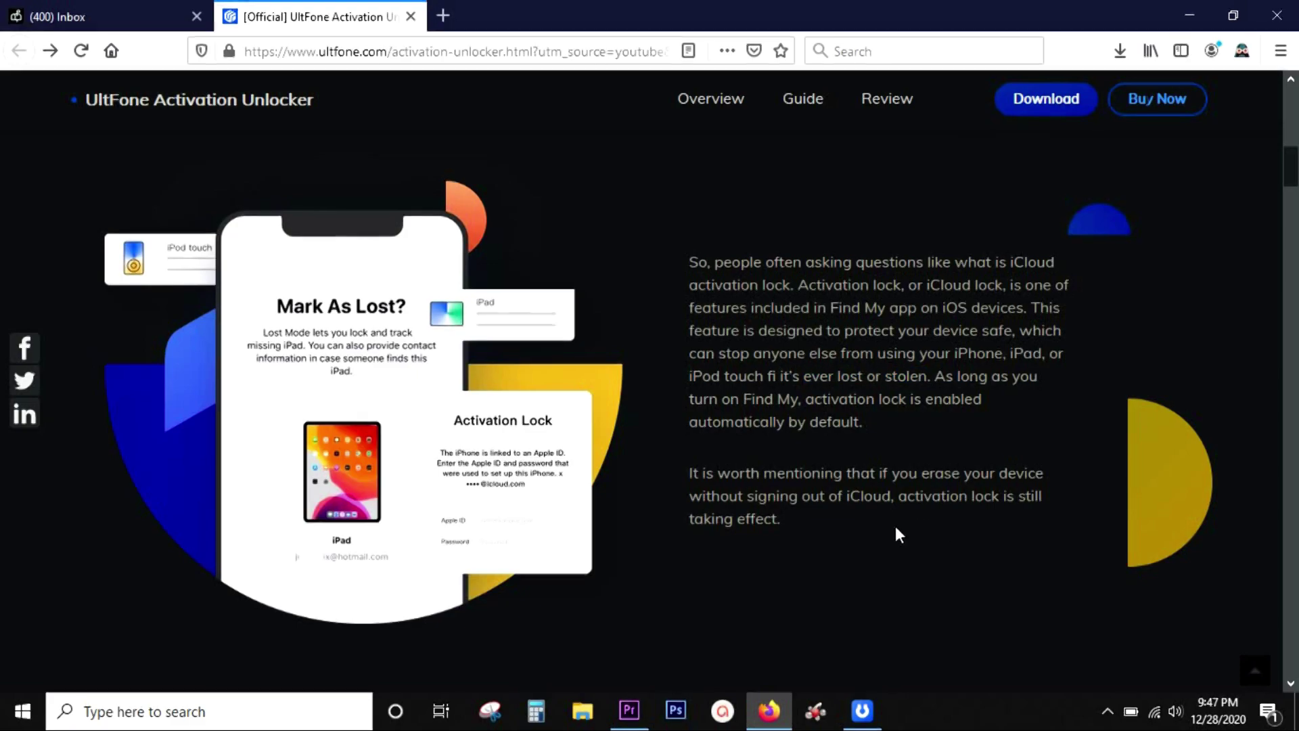
{"action": "scroll", "coordinate": [893, 544], "scroll_direction": "down", "scroll_amount": 1}
{"action": "scroll", "coordinate": [891, 535], "scroll_direction": "down", "scroll_amount": 3}
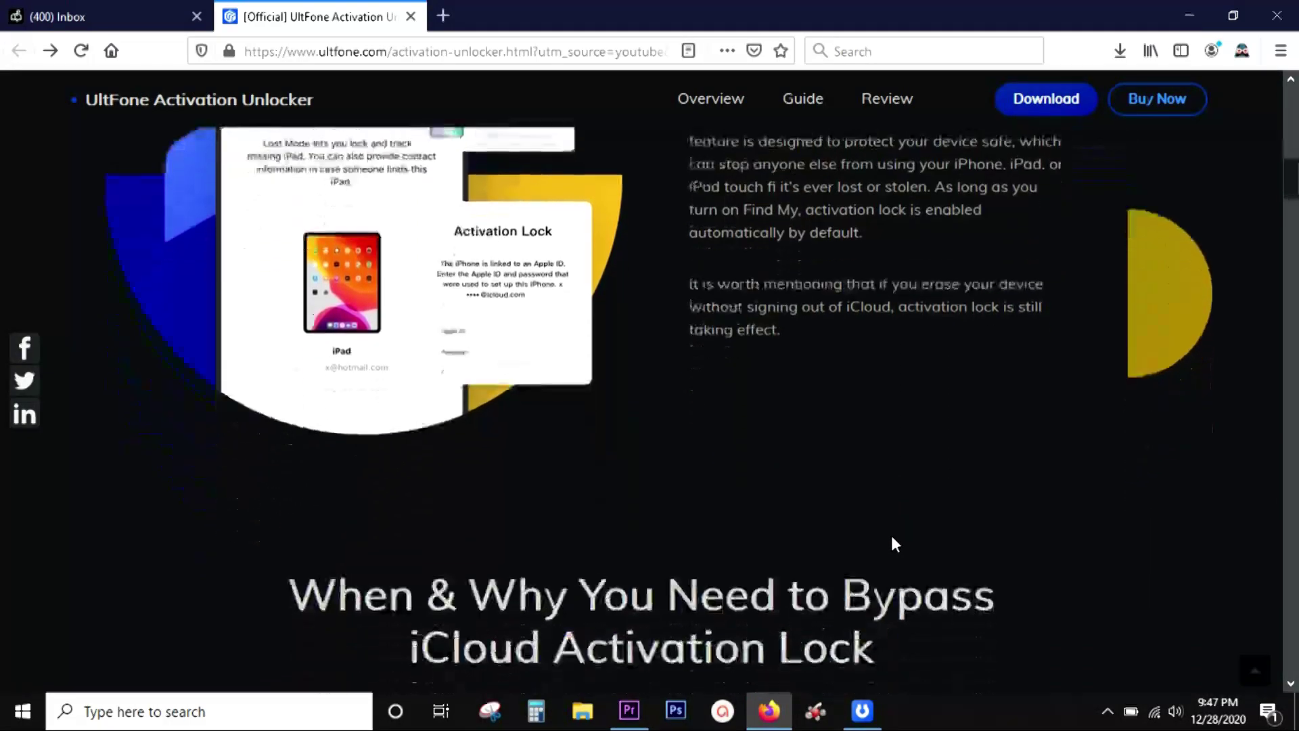
{"action": "scroll", "coordinate": [891, 535], "scroll_direction": "down", "scroll_amount": 1}
{"action": "scroll", "coordinate": [890, 536], "scroll_direction": "down", "scroll_amount": 2}
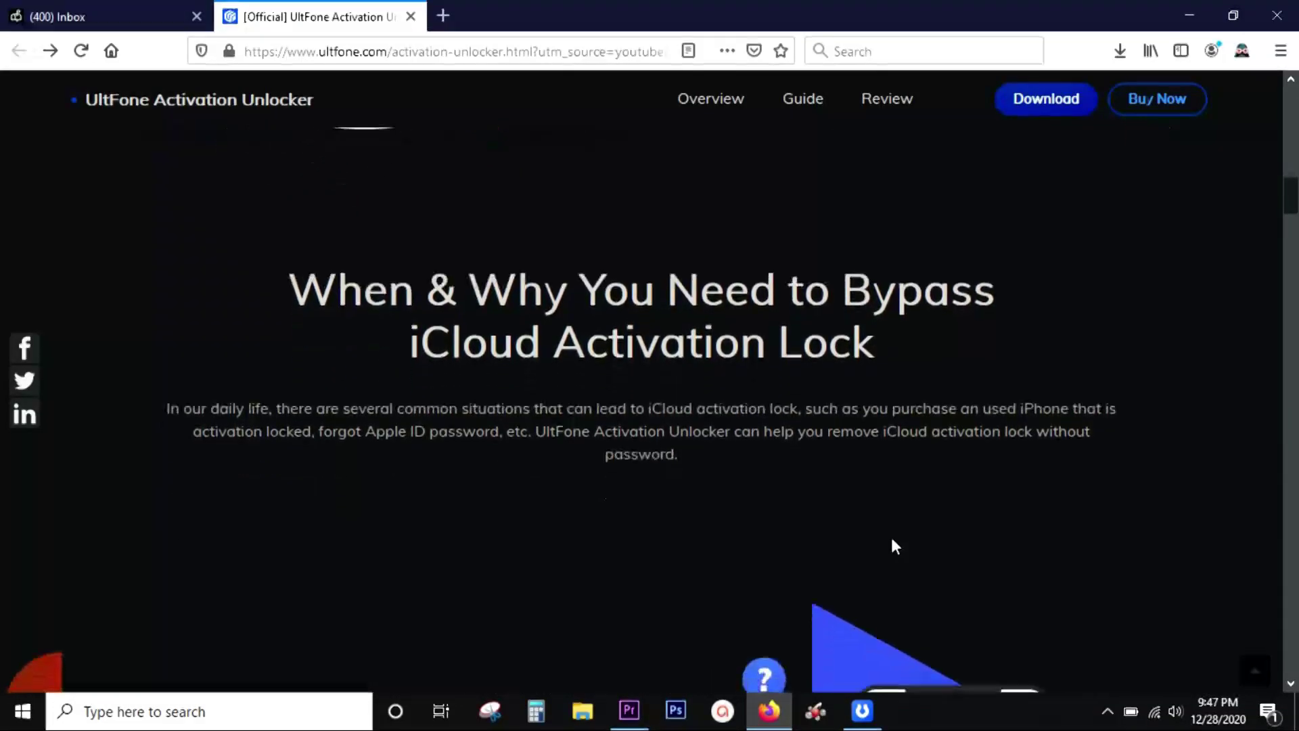
{"action": "scroll", "coordinate": [891, 535], "scroll_direction": "down", "scroll_amount": 1}
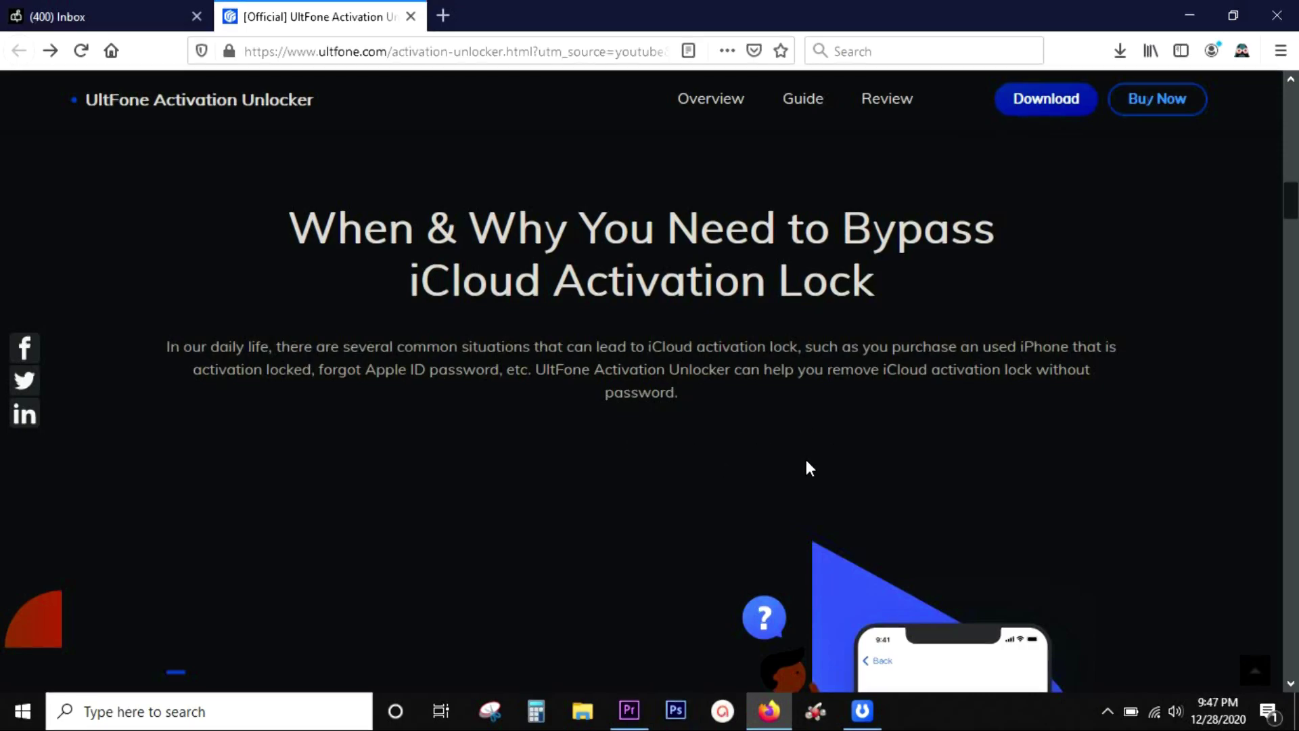
{"action": "scroll", "coordinate": [806, 467], "scroll_direction": "down", "scroll_amount": 5}
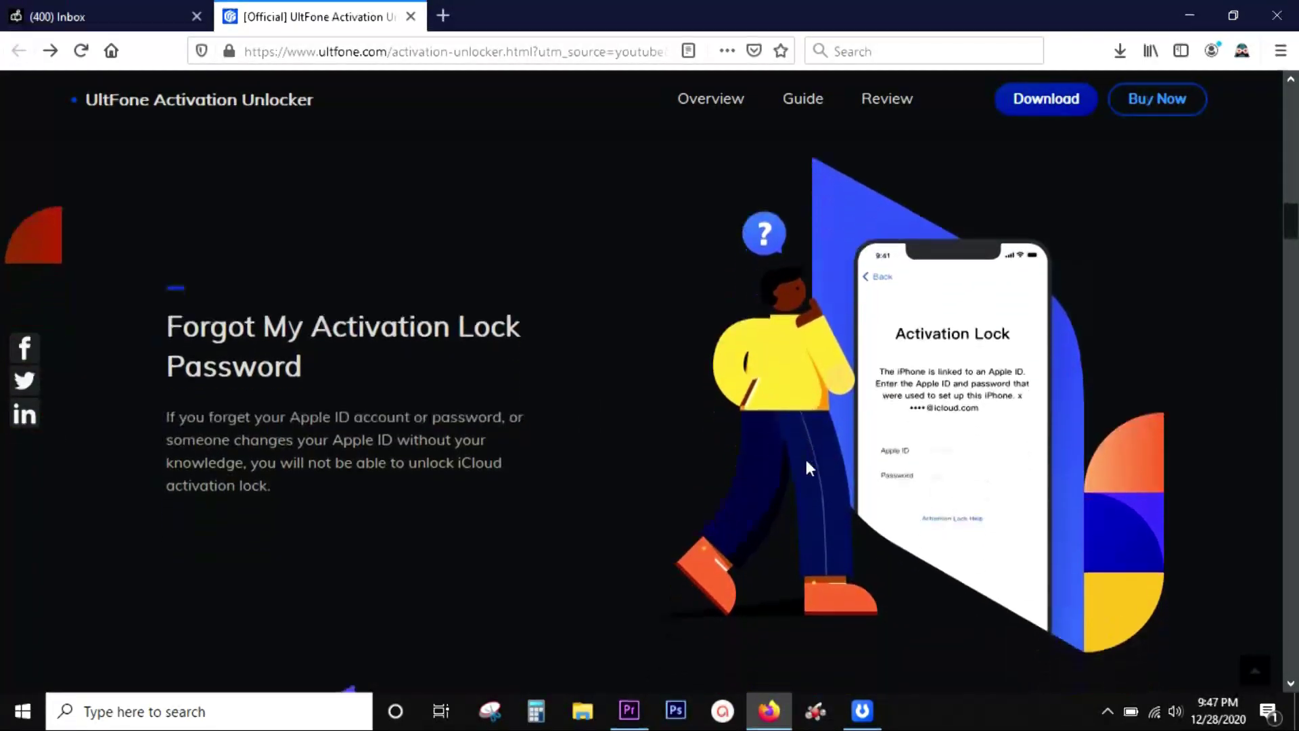
{"action": "scroll", "coordinate": [806, 467], "scroll_direction": "down", "scroll_amount": 1}
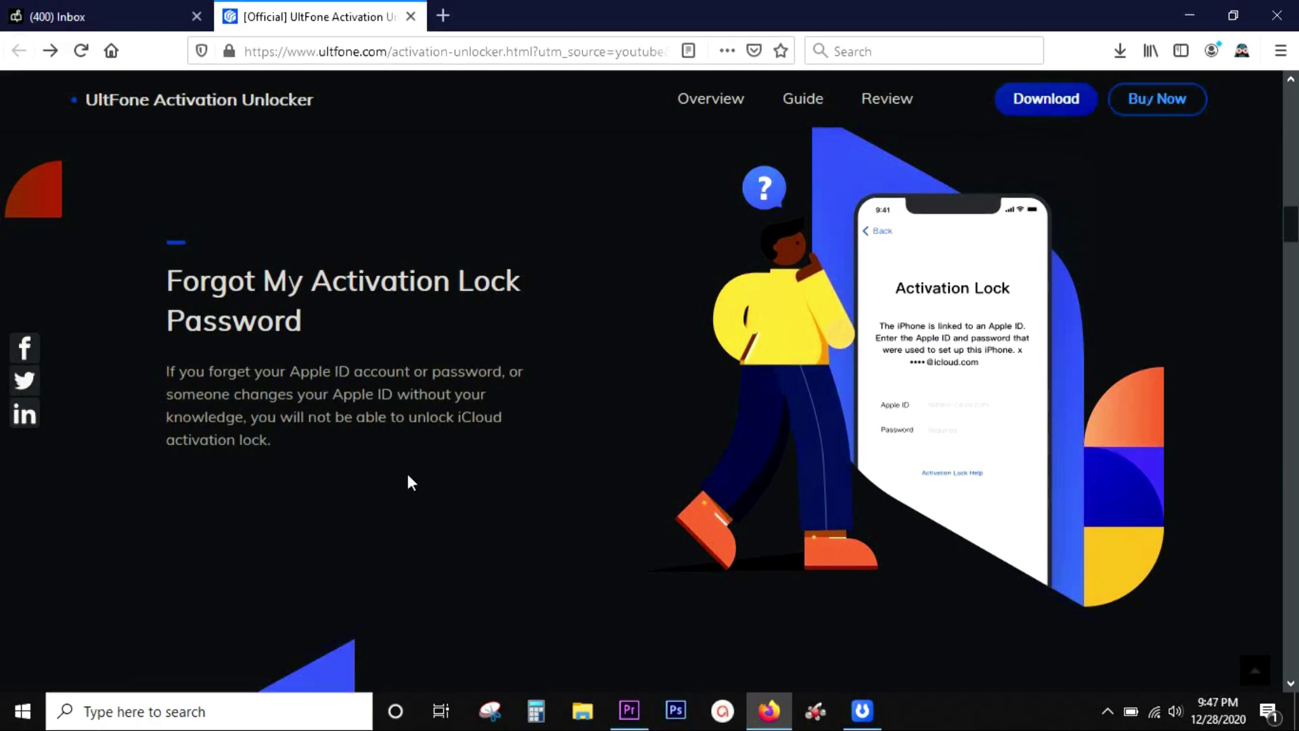
{"action": "scroll", "coordinate": [509, 466], "scroll_direction": "down", "scroll_amount": 4}
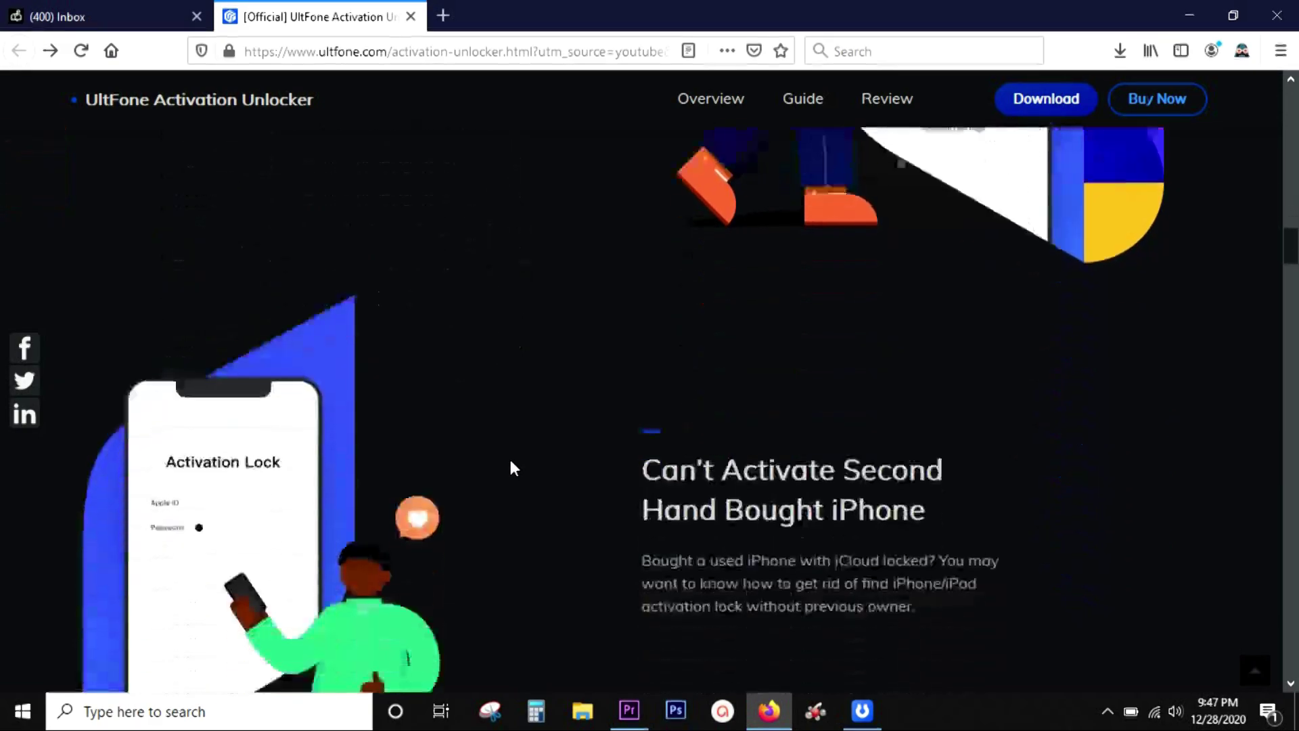
{"action": "scroll", "coordinate": [509, 466], "scroll_direction": "down", "scroll_amount": 1}
{"action": "scroll", "coordinate": [513, 459], "scroll_direction": "down", "scroll_amount": 1}
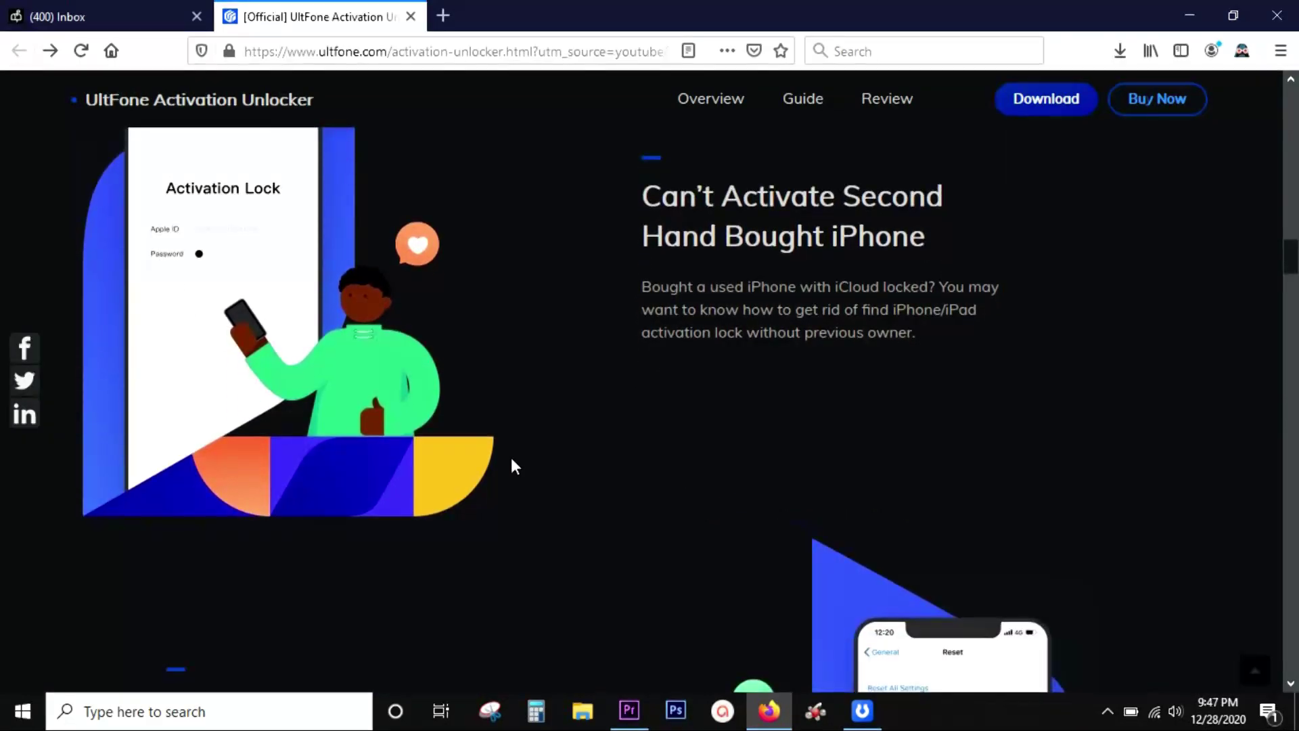
{"action": "scroll", "coordinate": [512, 459], "scroll_direction": "down", "scroll_amount": 3}
{"action": "scroll", "coordinate": [511, 459], "scroll_direction": "down", "scroll_amount": 3}
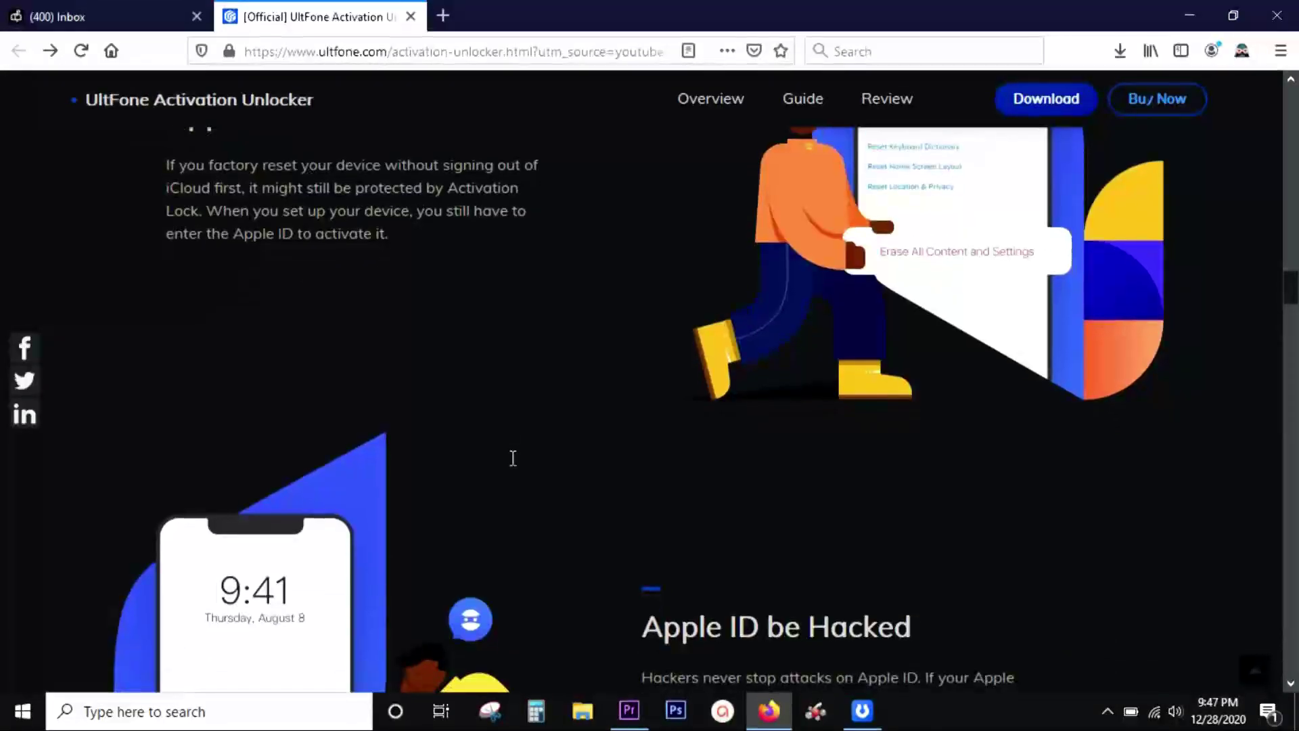
{"action": "scroll", "coordinate": [514, 460], "scroll_direction": "down", "scroll_amount": 2}
{"action": "scroll", "coordinate": [586, 444], "scroll_direction": "down", "scroll_amount": 1}
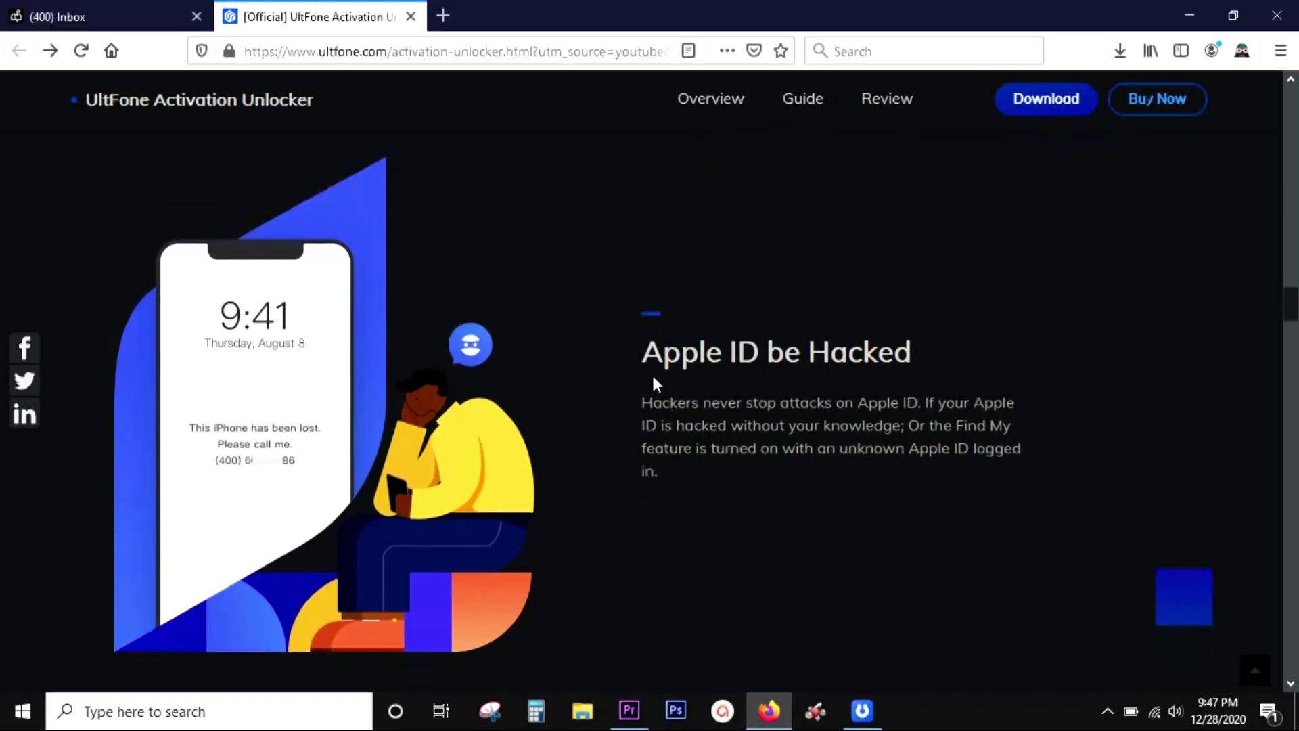
{"action": "left_click_drag", "start_coordinate": [641, 352], "coordinate": [911, 349]}
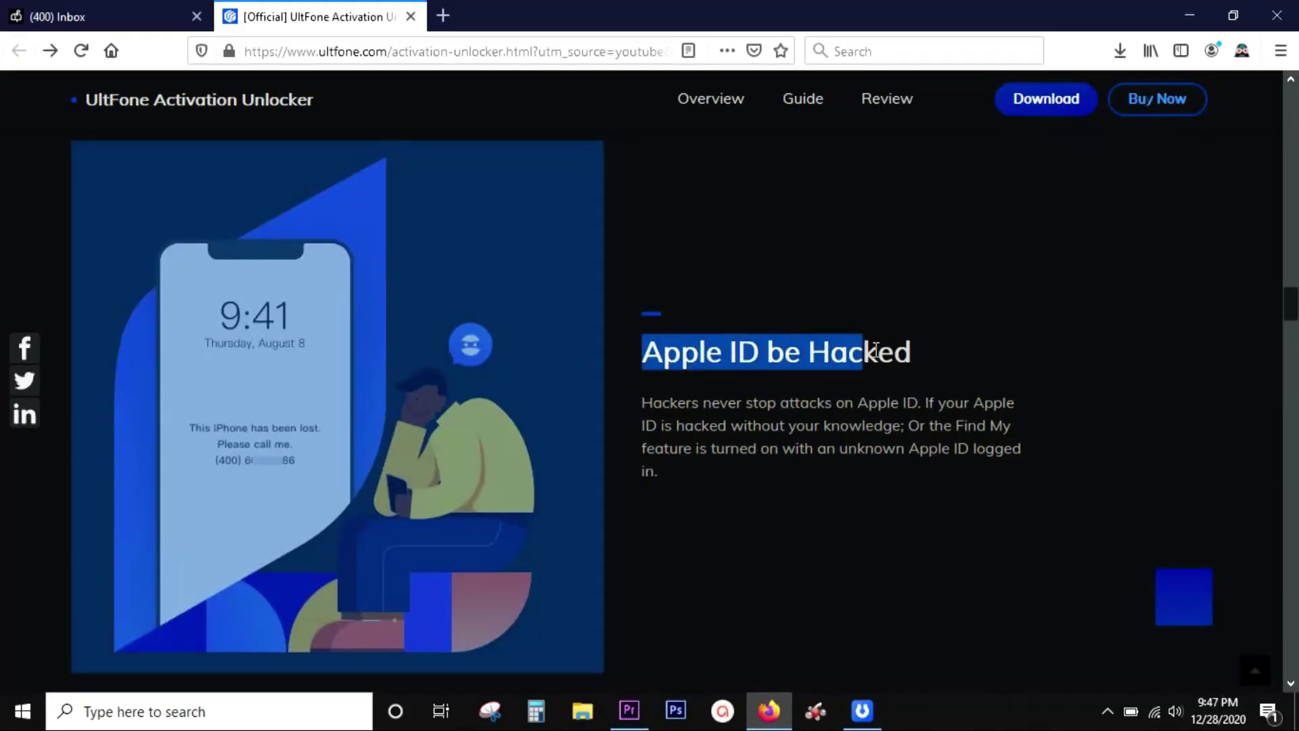
Clear the highlight on the 'Apple ID be Hacked' heading
{"action": "left_click", "coordinate": [919, 350]}
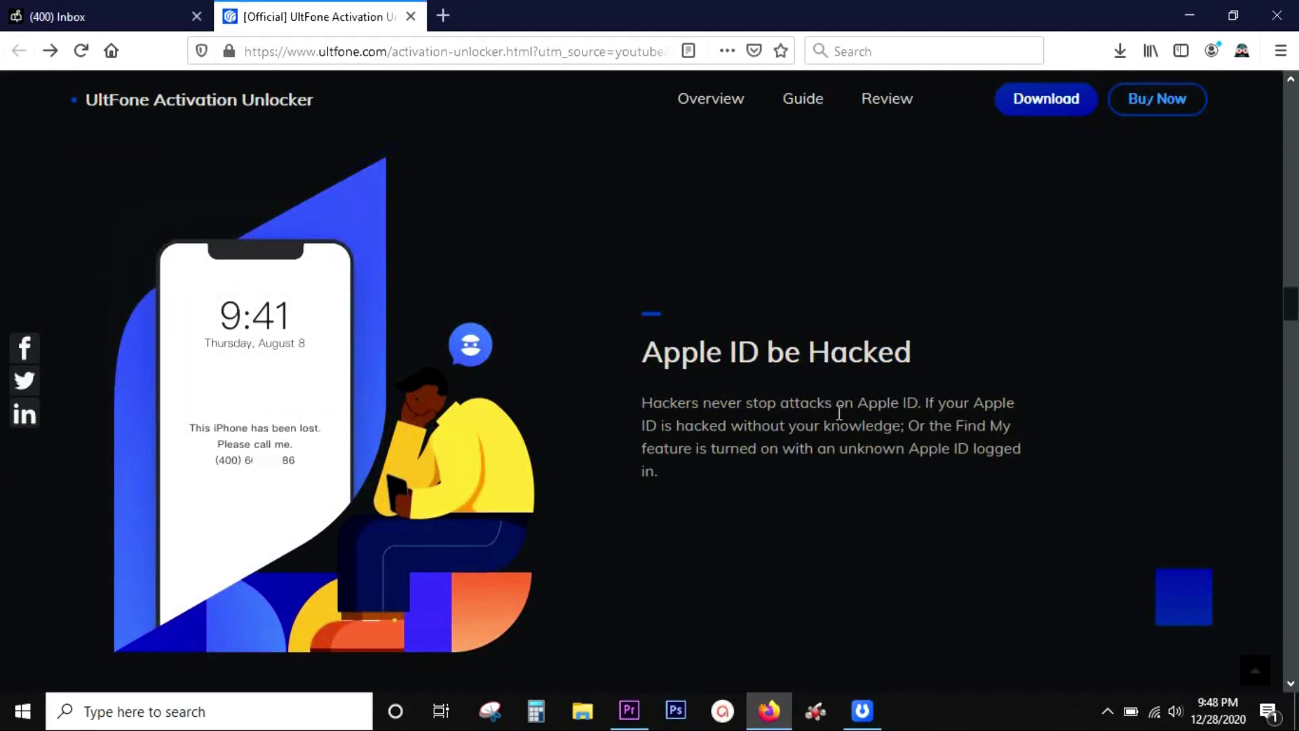
{"action": "scroll", "coordinate": [843, 420], "scroll_direction": "down", "scroll_amount": 2}
{"action": "scroll", "coordinate": [842, 421], "scroll_direction": "down", "scroll_amount": 2}
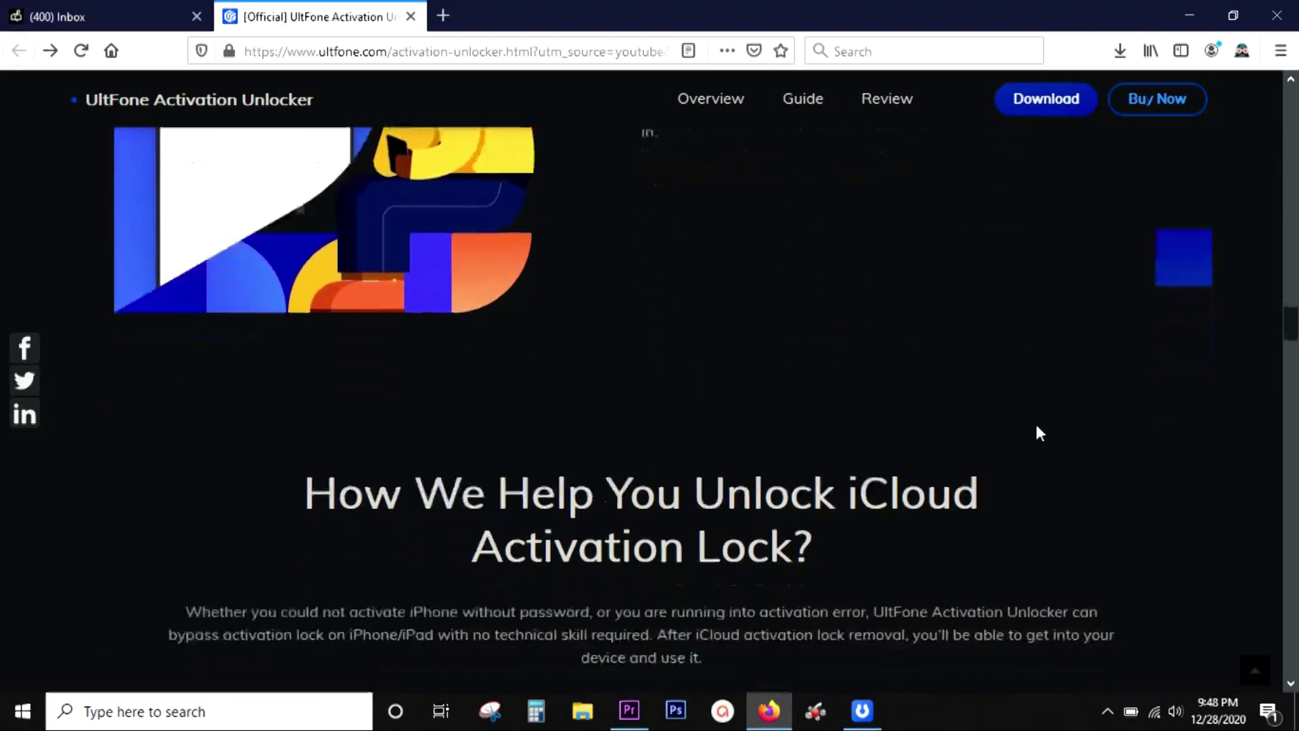
{"action": "scroll", "coordinate": [1037, 431], "scroll_direction": "down", "scroll_amount": 2}
{"action": "scroll", "coordinate": [1036, 432], "scroll_direction": "down", "scroll_amount": 1}
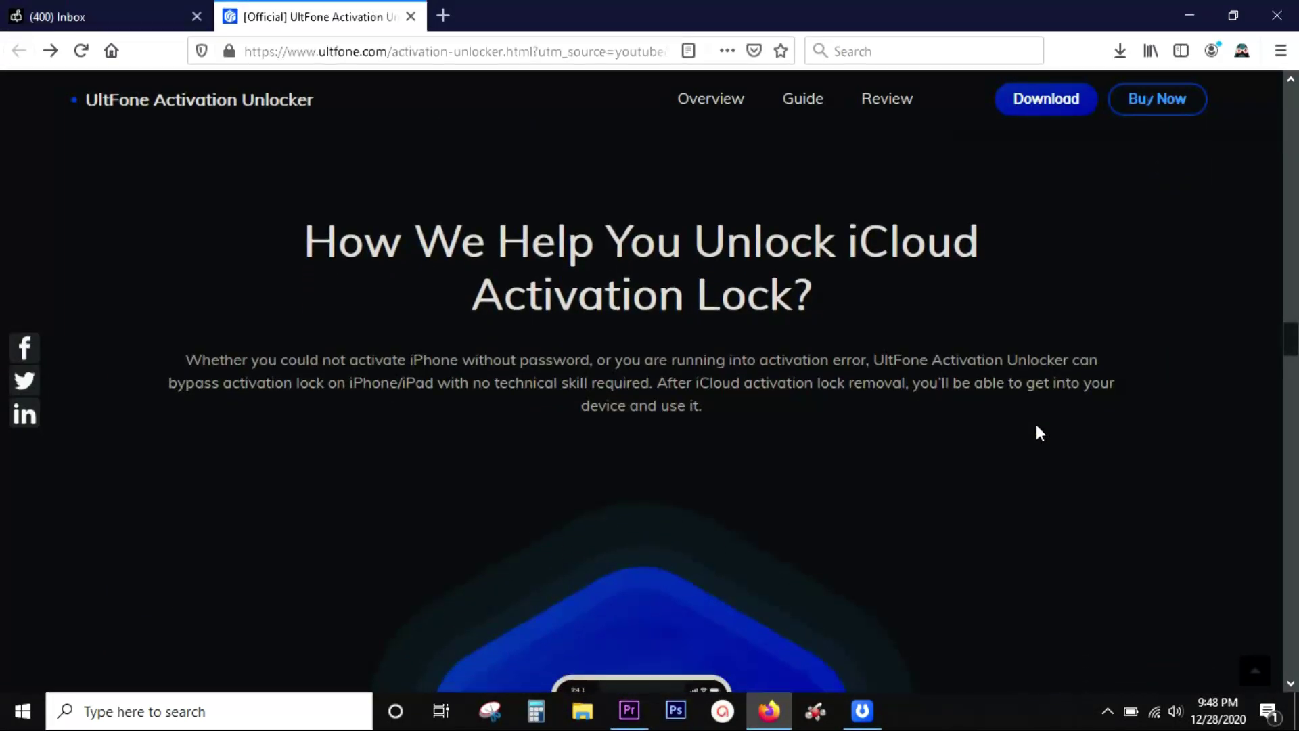
{"action": "scroll", "coordinate": [1036, 431], "scroll_direction": "down", "scroll_amount": 2}
{"action": "scroll", "coordinate": [1036, 432], "scroll_direction": "down", "scroll_amount": 1}
{"action": "scroll", "coordinate": [1036, 431], "scroll_direction": "down", "scroll_amount": 1}
{"action": "scroll", "coordinate": [1037, 432], "scroll_direction": "down", "scroll_amount": 1}
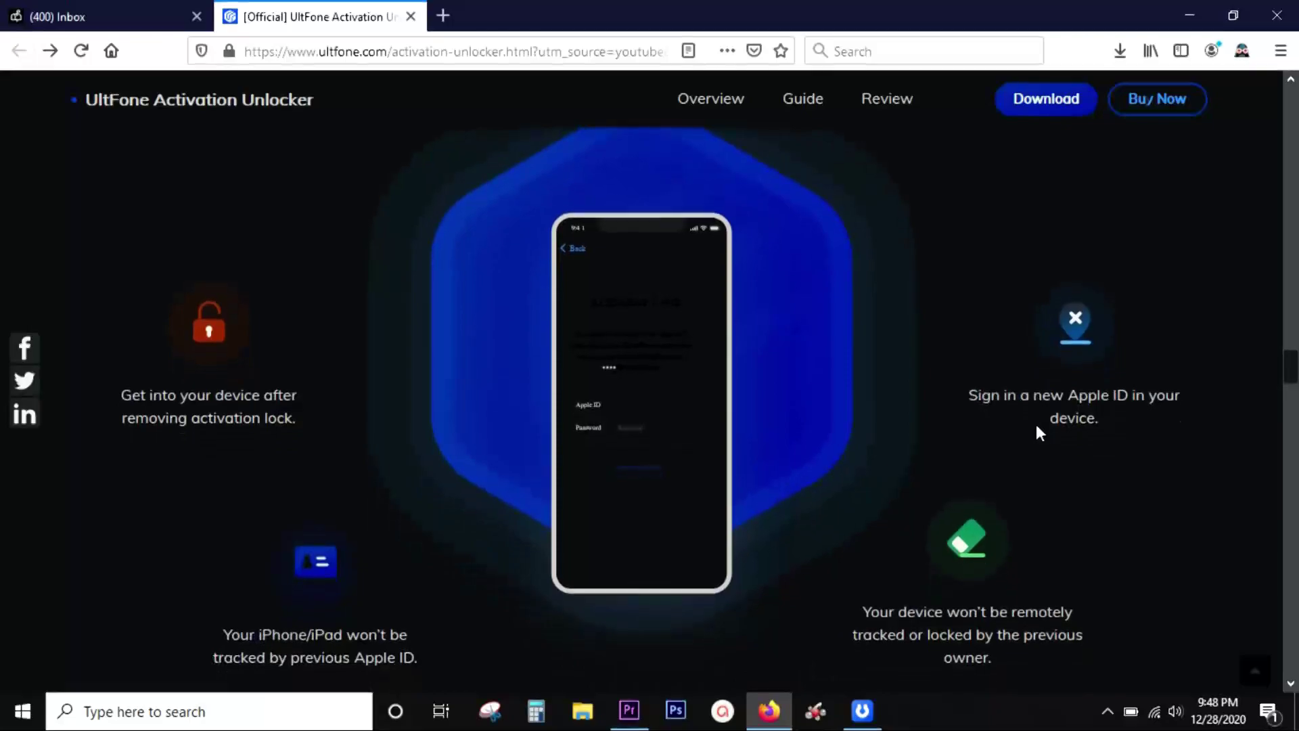
{"action": "scroll", "coordinate": [1036, 424], "scroll_direction": "down", "scroll_amount": 1}
{"action": "scroll", "coordinate": [1037, 425], "scroll_direction": "down", "scroll_amount": 2}
{"action": "scroll", "coordinate": [1036, 425], "scroll_direction": "up", "scroll_amount": 1}
{"action": "scroll", "coordinate": [1037, 424], "scroll_direction": "up", "scroll_amount": 1}
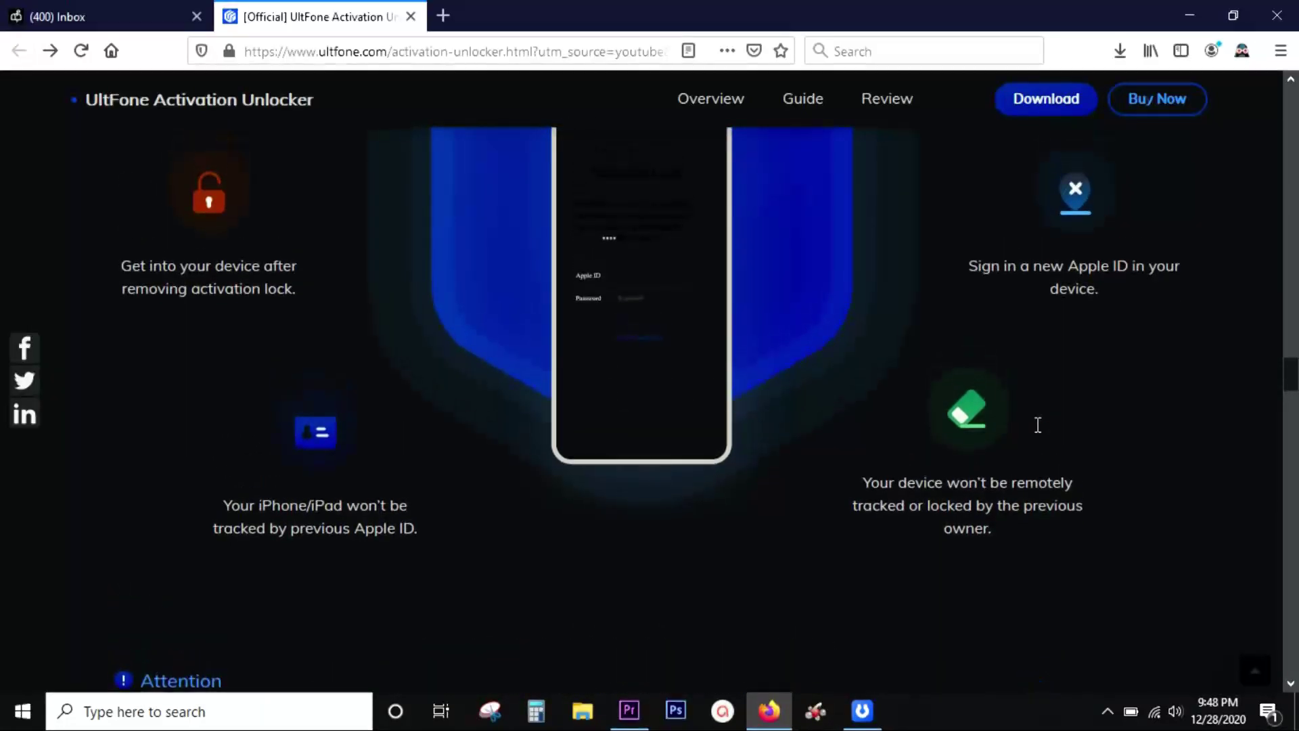
{"action": "scroll", "coordinate": [1038, 424], "scroll_direction": "up", "scroll_amount": 1}
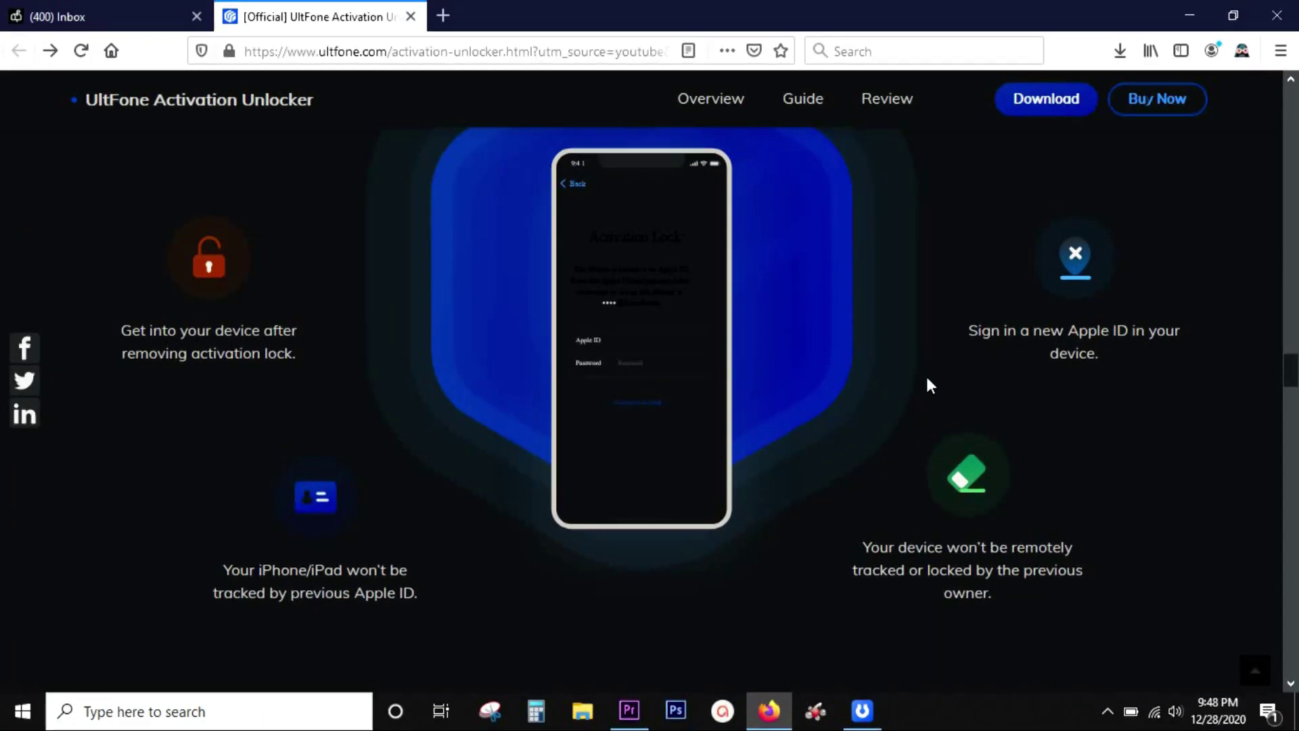
{"action": "scroll", "coordinate": [807, 499], "scroll_direction": "down", "scroll_amount": 2}
{"action": "scroll", "coordinate": [807, 500], "scroll_direction": "down", "scroll_amount": 2}
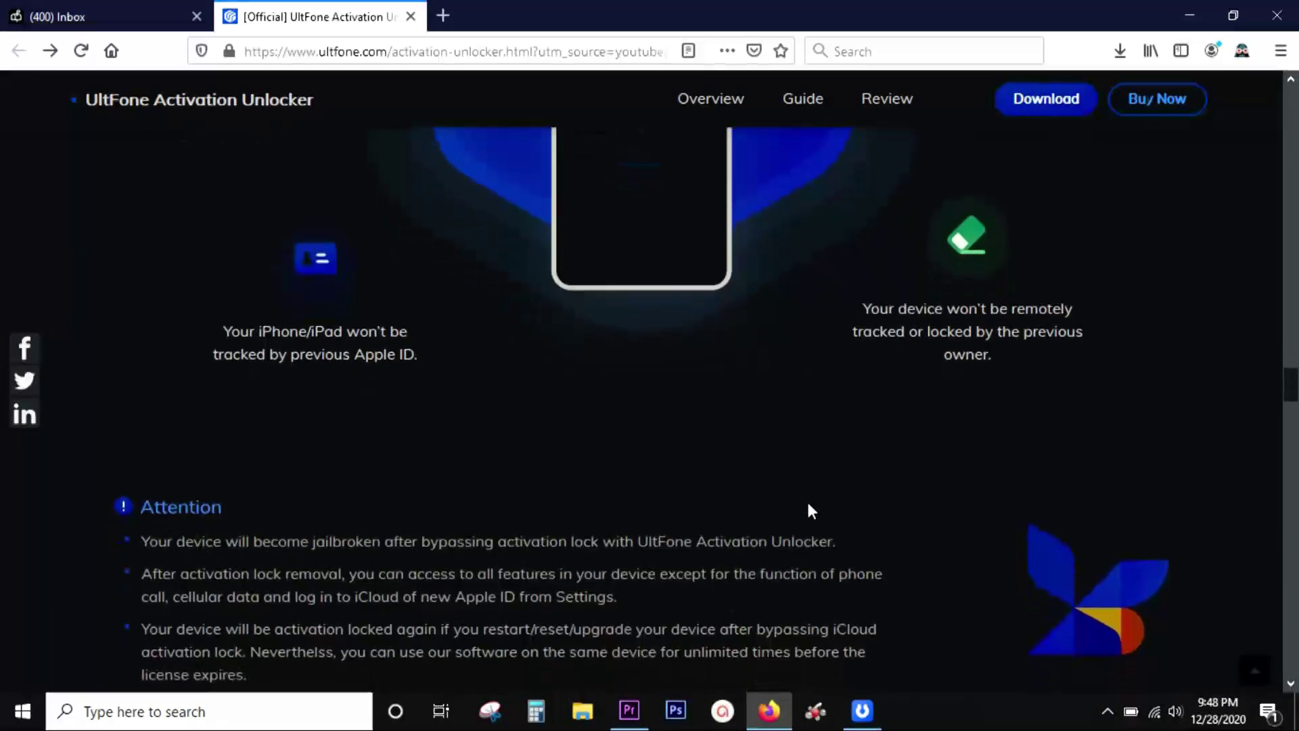
{"action": "scroll", "coordinate": [540, 503], "scroll_direction": "down", "scroll_amount": 1}
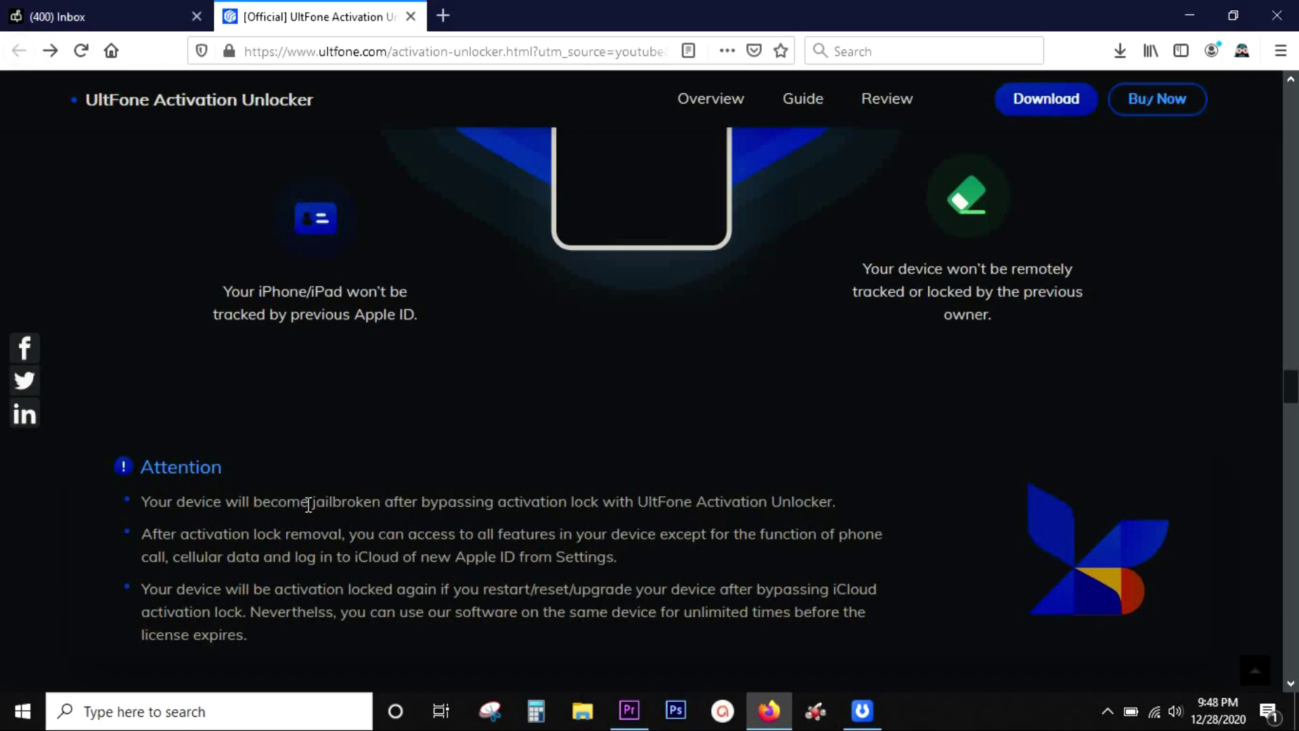
{"action": "left_click_drag", "start_coordinate": [314, 501], "coordinate": [376, 494]}
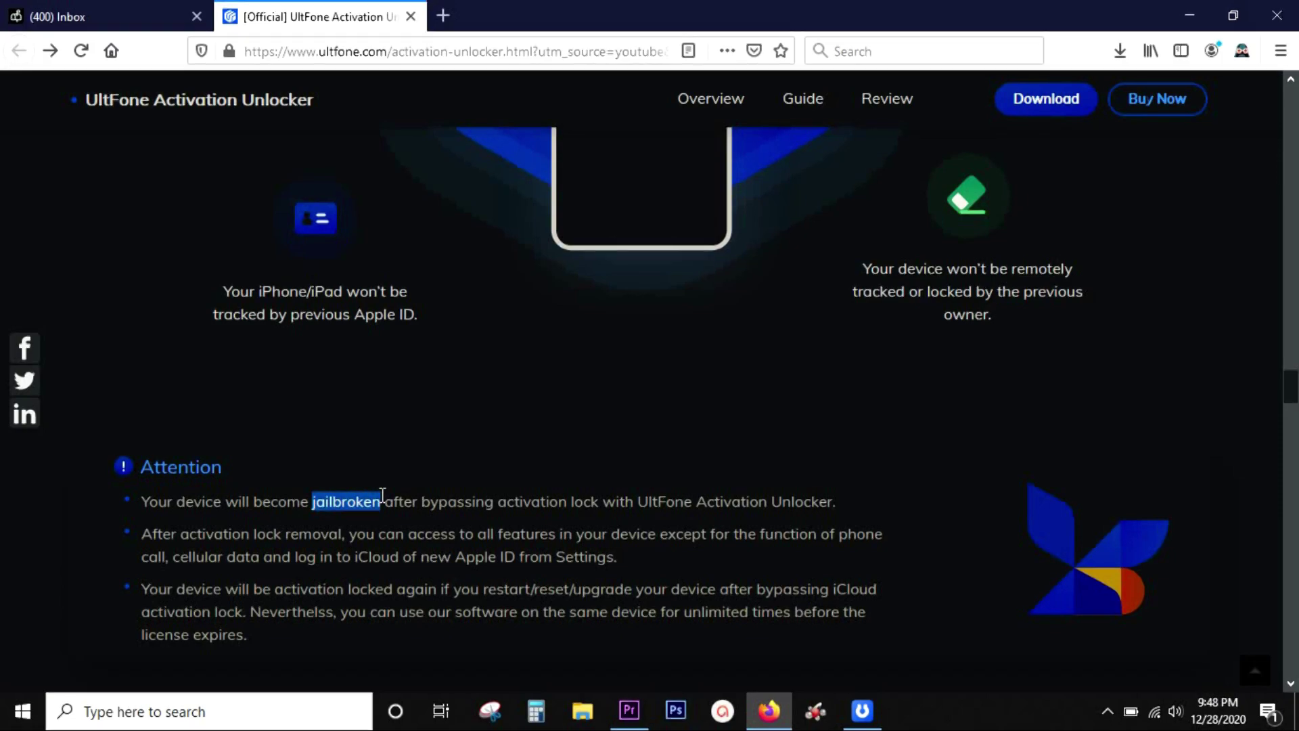
{"action": "left_click", "coordinate": [387, 508]}
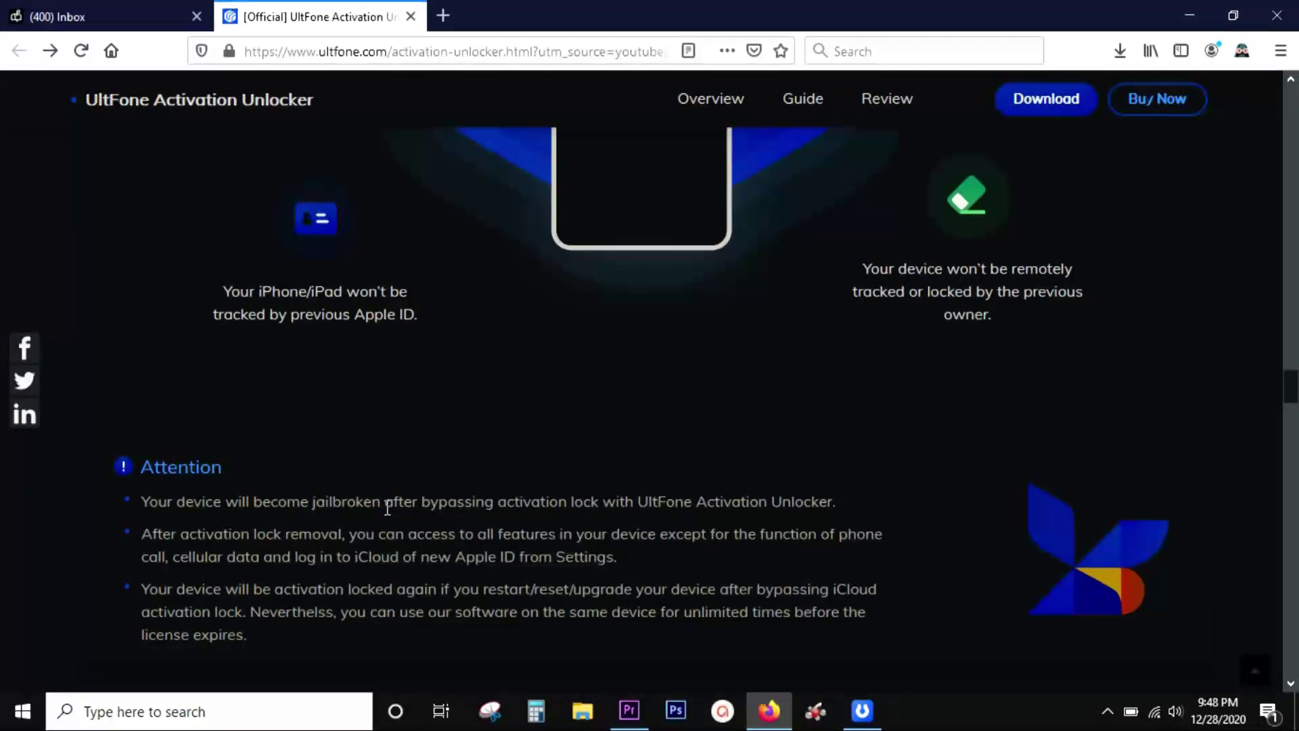
{"action": "scroll", "coordinate": [386, 508], "scroll_direction": "down", "scroll_amount": 2}
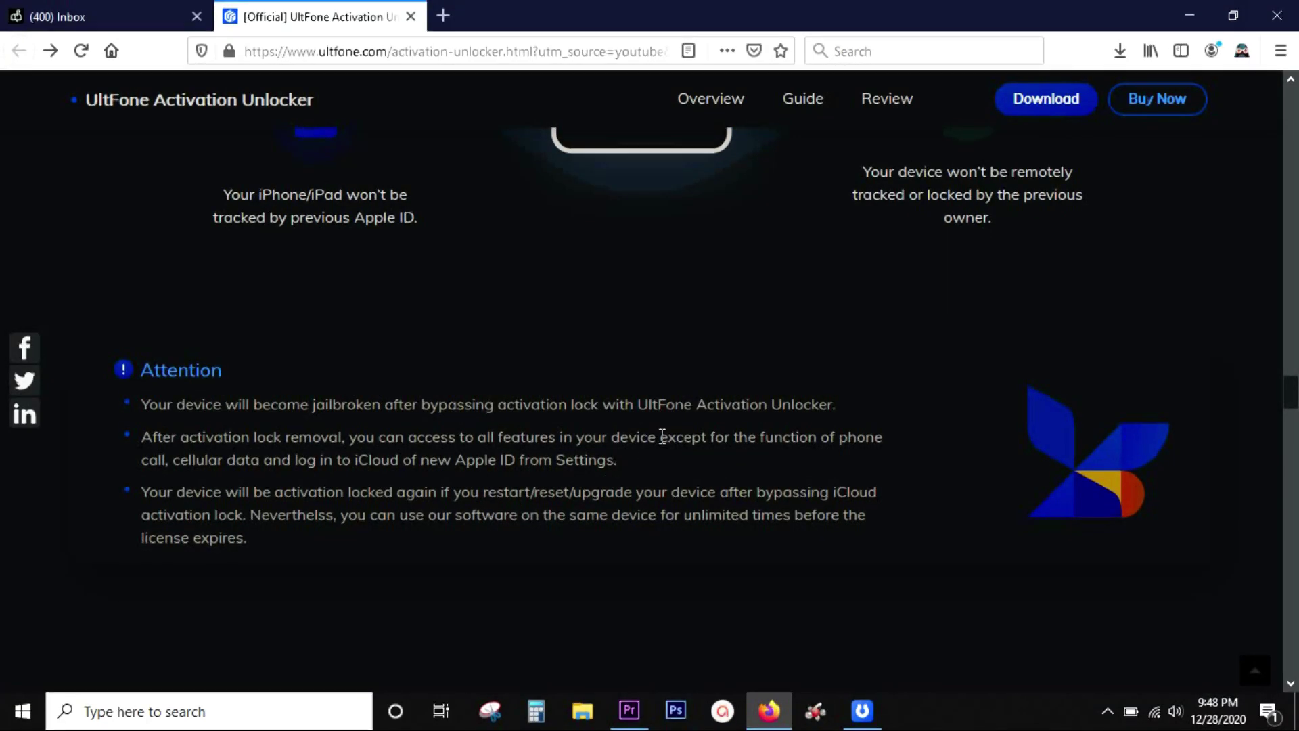
{"action": "left_click_drag", "start_coordinate": [660, 438], "coordinate": [881, 434]}
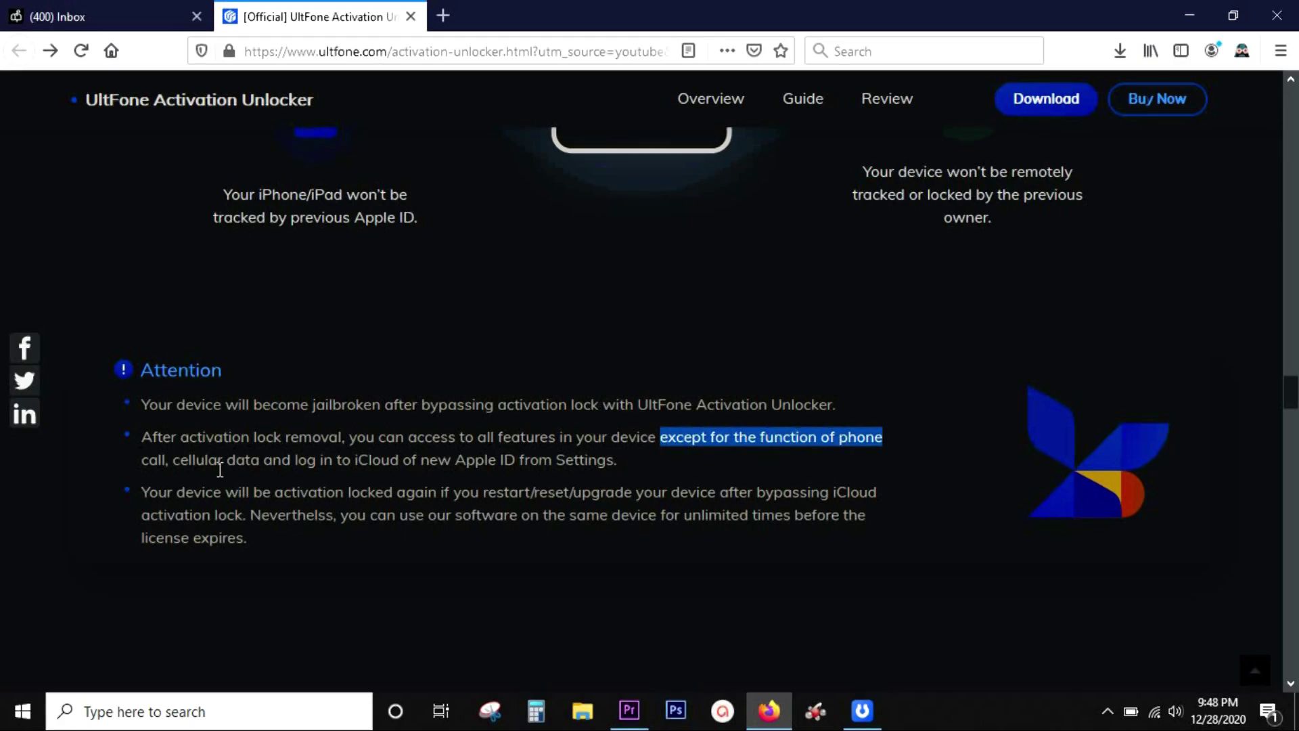
{"action": "left_click", "coordinate": [142, 466]}
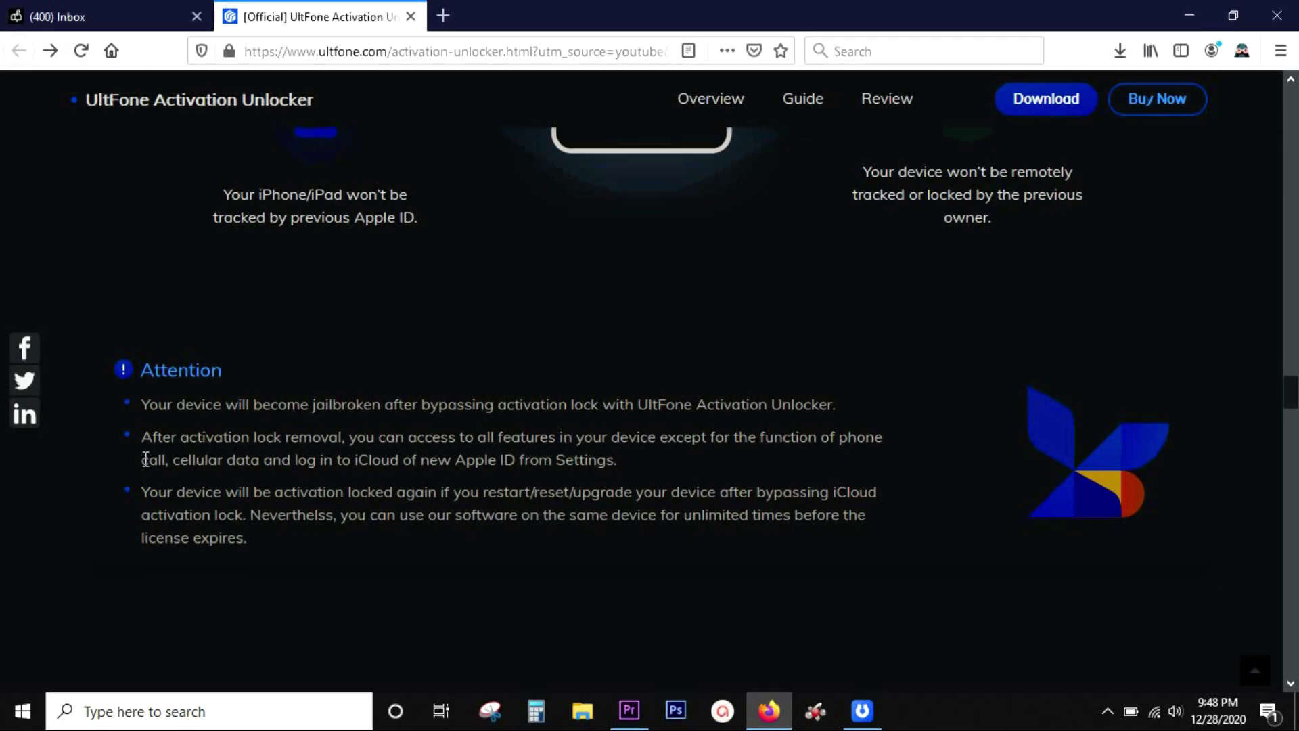
{"action": "left_click_drag", "start_coordinate": [145, 460], "coordinate": [375, 463]}
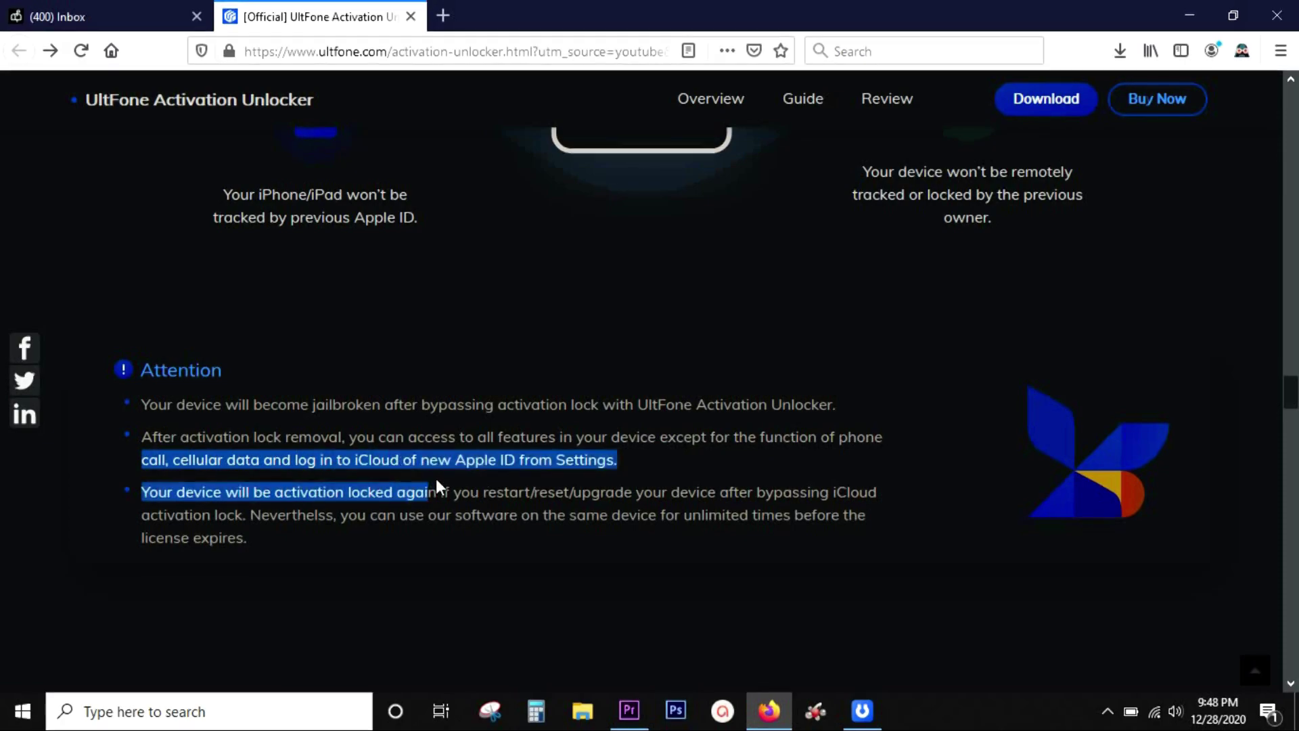
{"action": "left_click_drag", "start_coordinate": [375, 463], "coordinate": [612, 459]}
{"action": "left_click", "coordinate": [613, 463]}
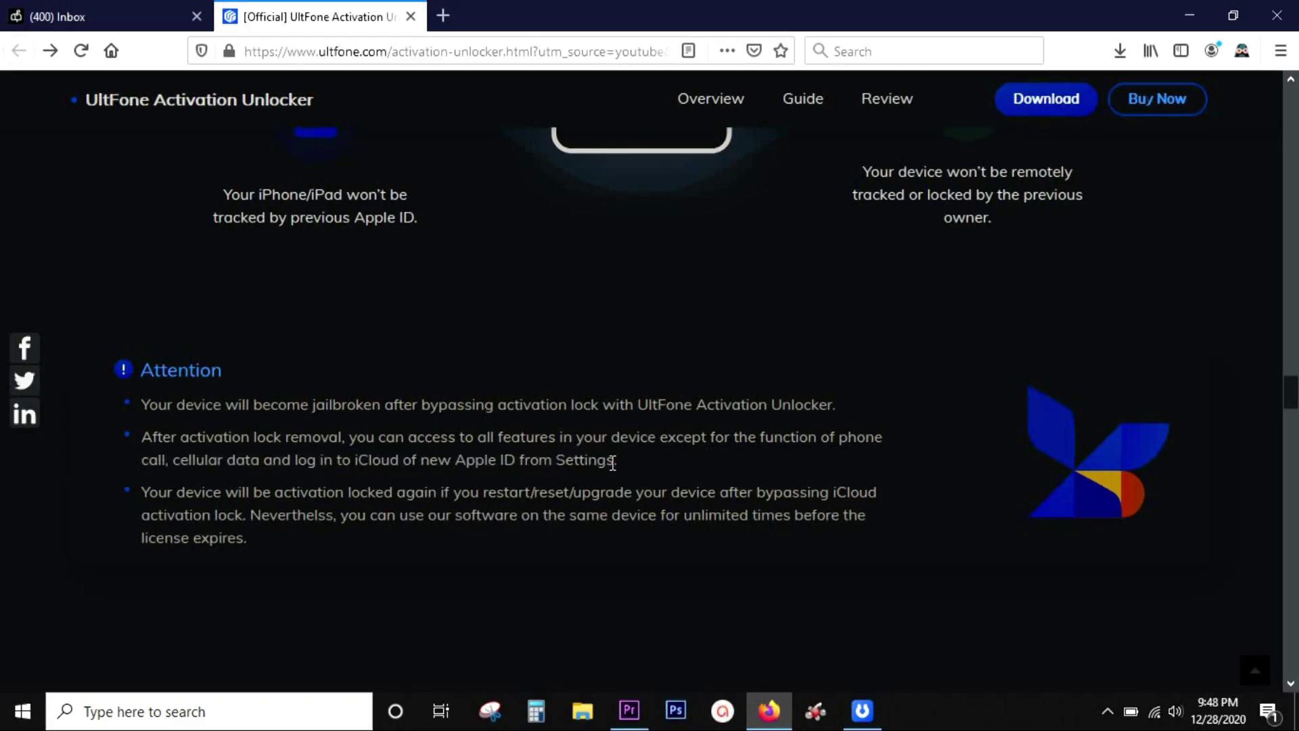
{"action": "left_click_drag", "start_coordinate": [276, 491], "coordinate": [879, 492]}
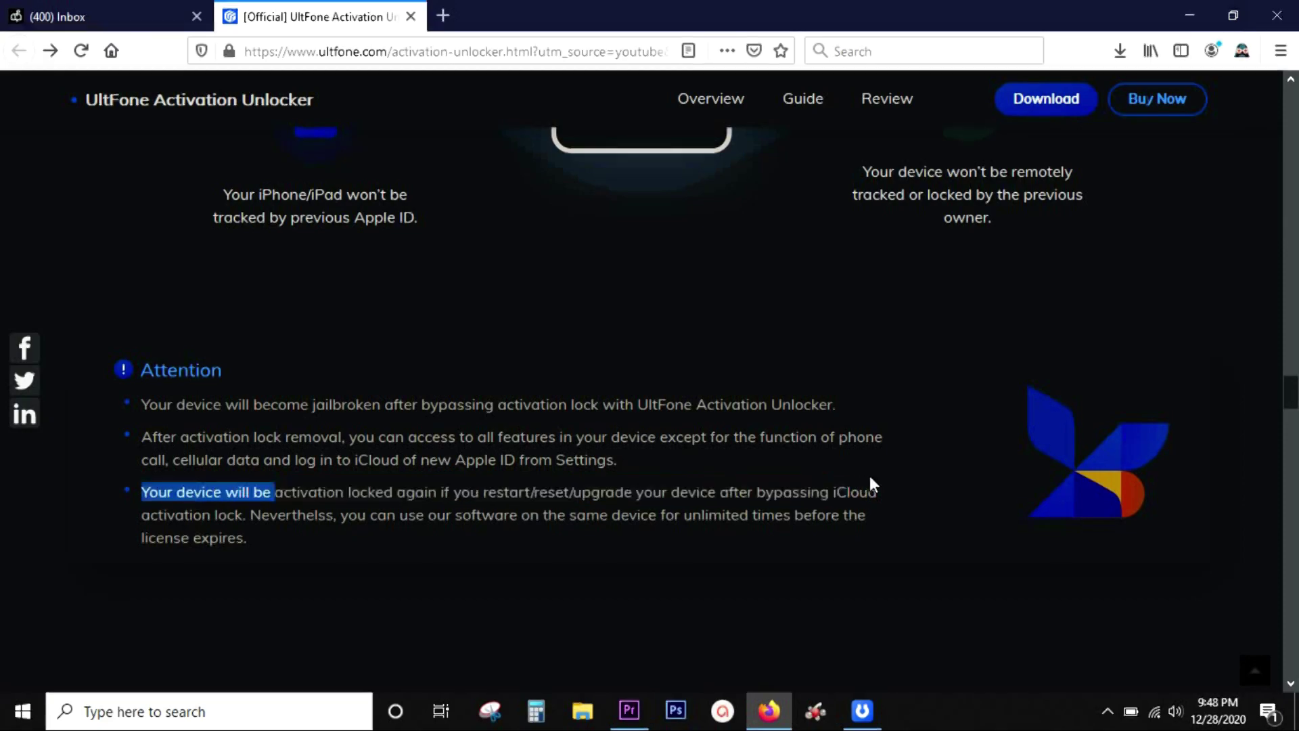
{"action": "left_click", "coordinate": [657, 561]}
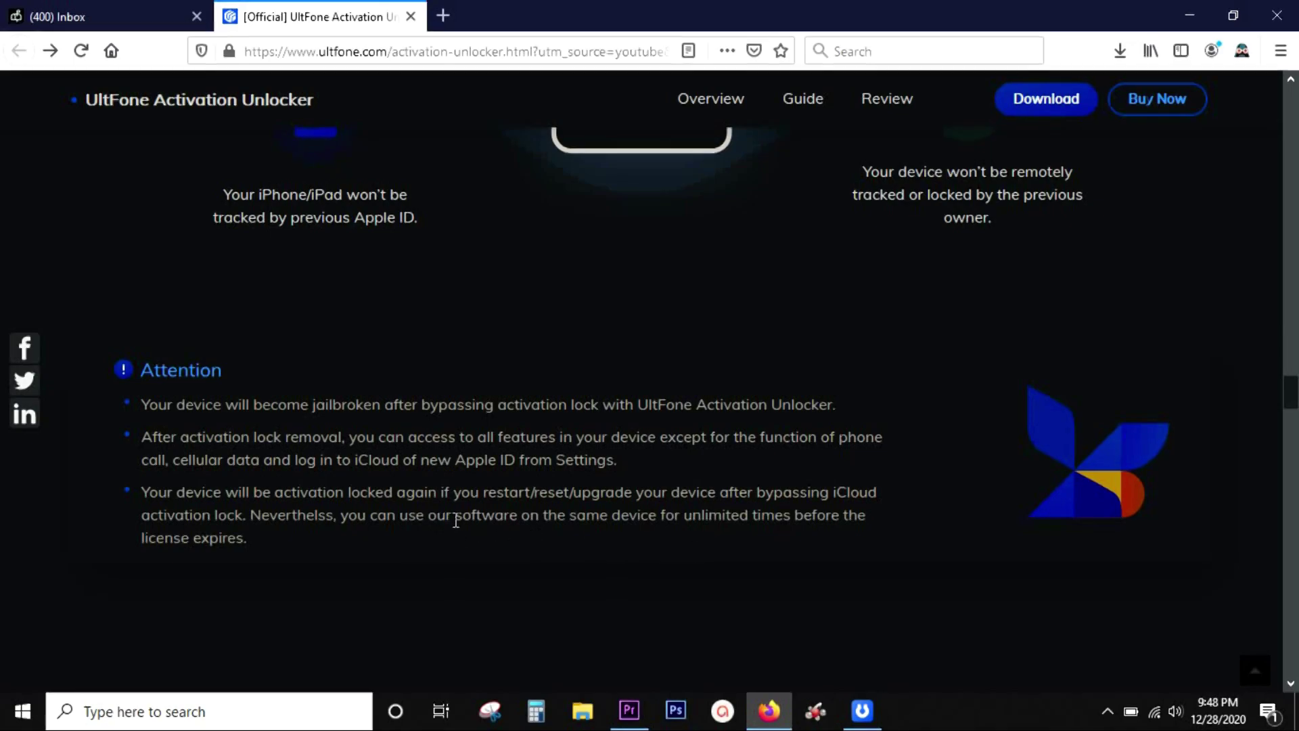
{"action": "left_click_drag", "start_coordinate": [456, 520], "coordinate": [708, 546]}
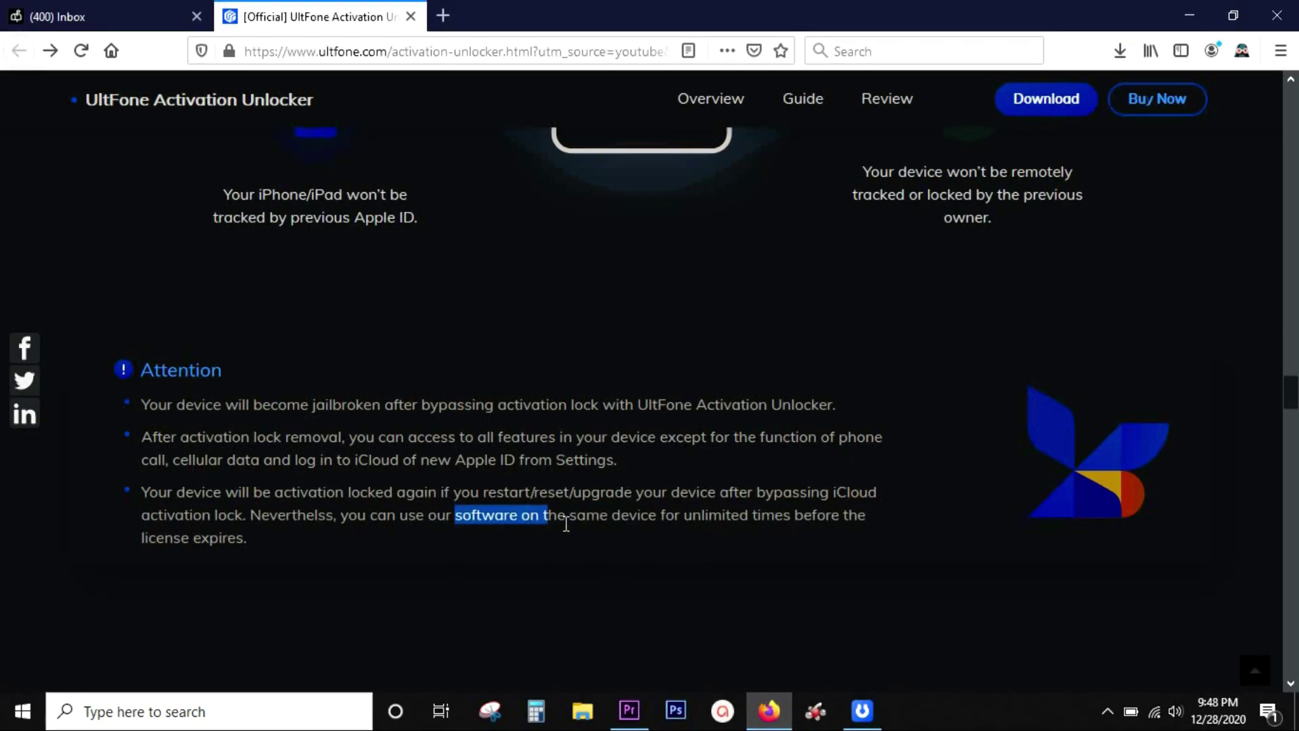
{"action": "left_click", "coordinate": [743, 551]}
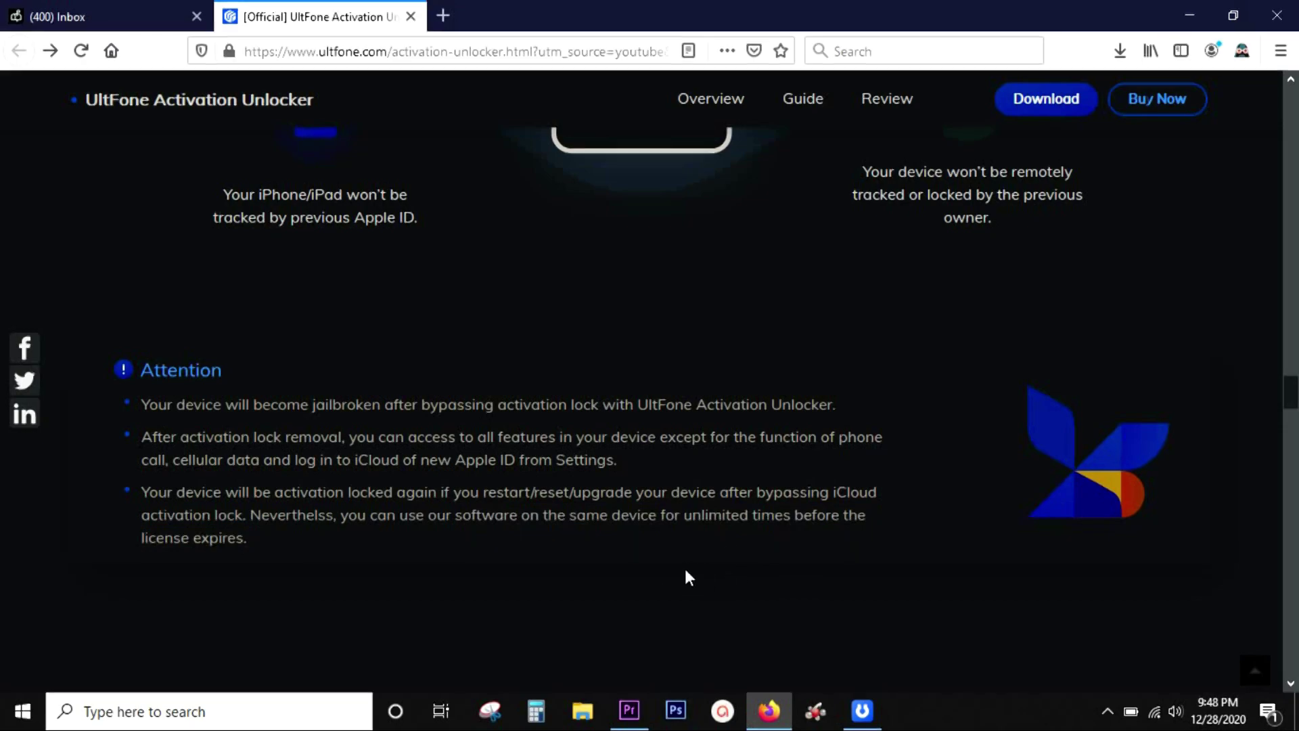
Bring Activation Unlocker forward, minimize Firefox, dismiss the iPad notification, and start lock removal
{"action": "left_click", "coordinate": [862, 710]}
{"action": "left_click", "coordinate": [1185, 5]}
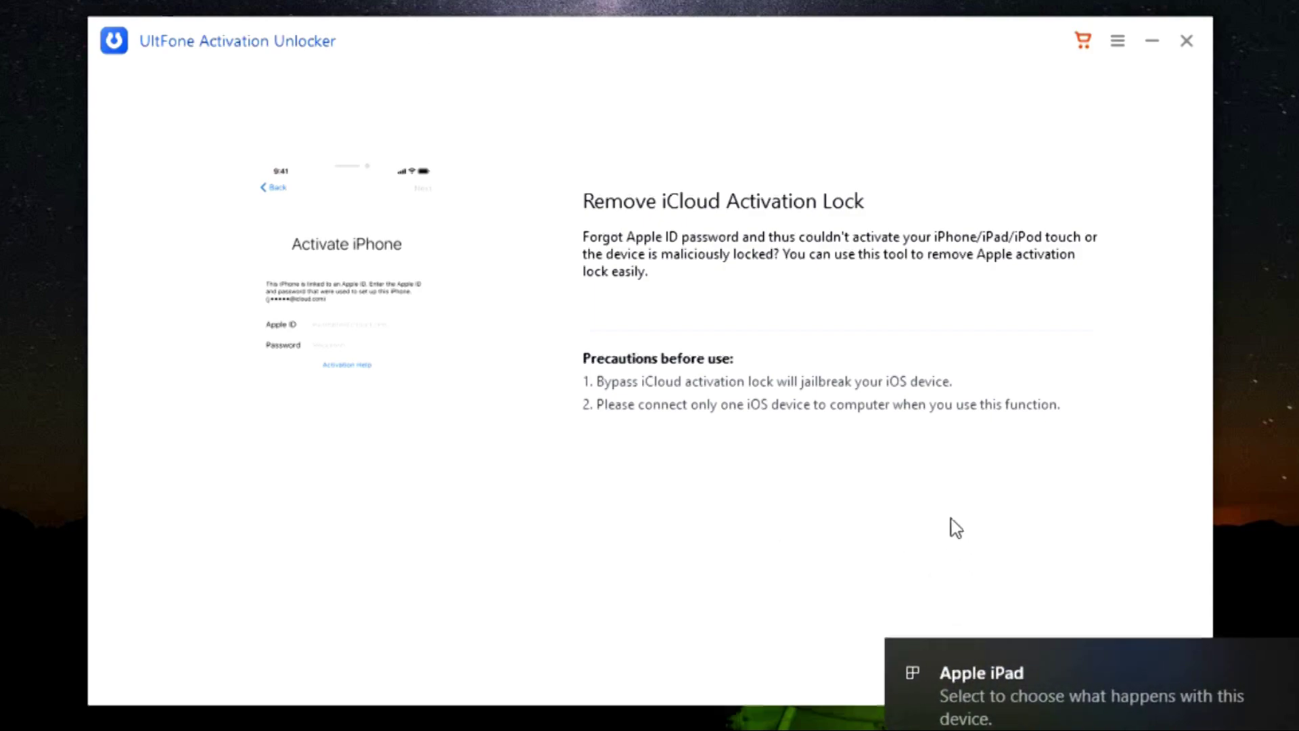
{"action": "mouse_move", "coordinate": [1065, 685]}
{"action": "left_click", "coordinate": [1279, 662]}
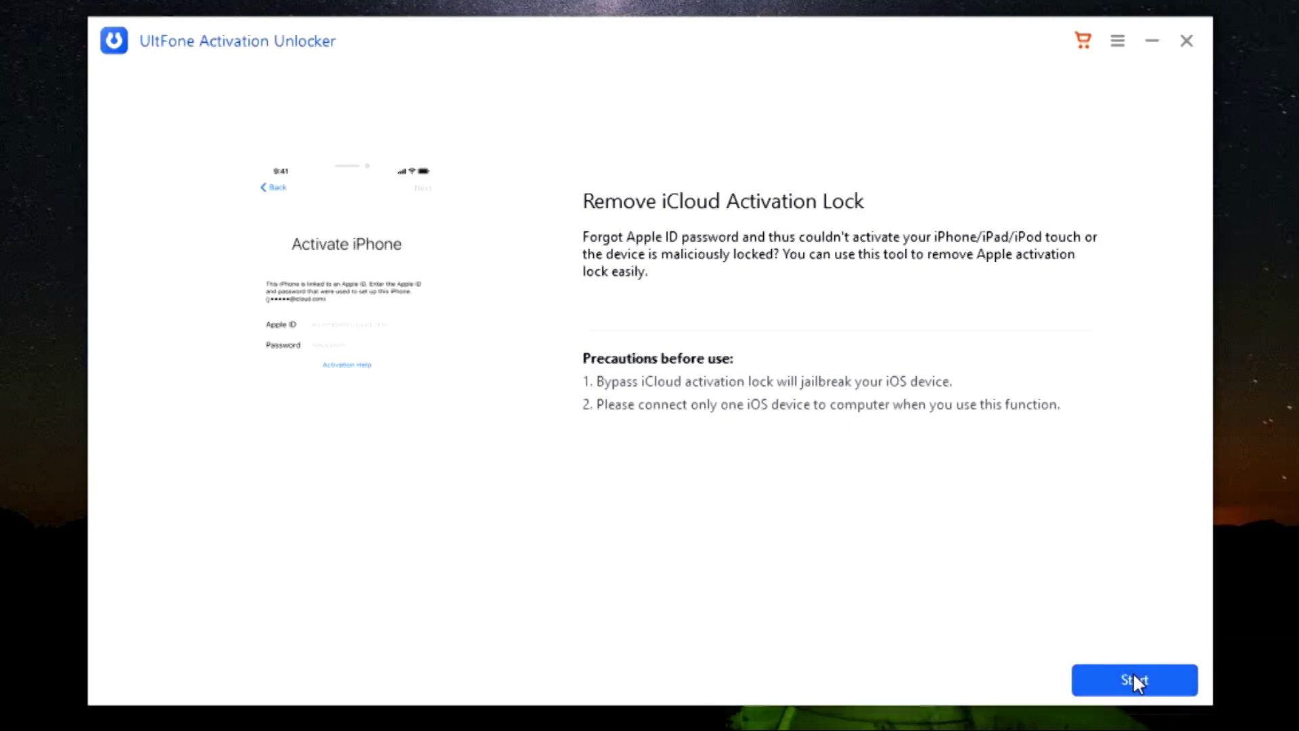
{"action": "left_click", "coordinate": [1133, 679]}
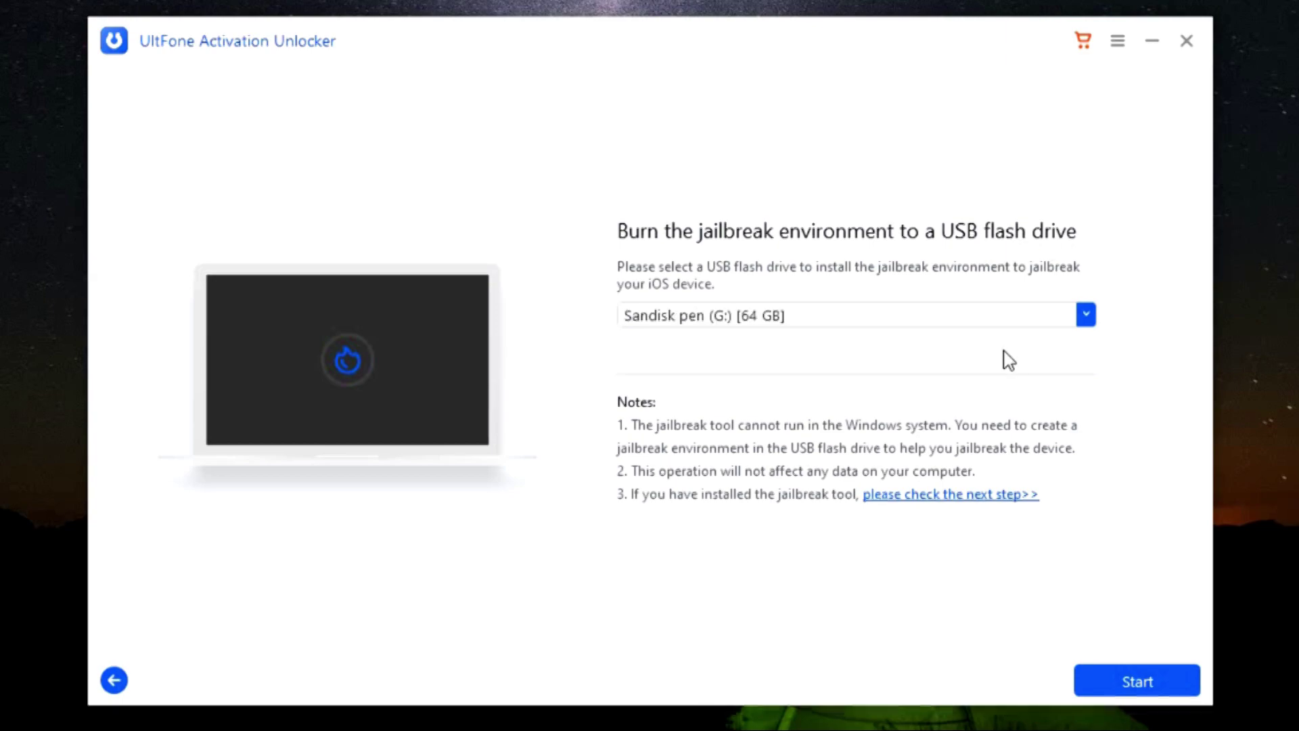
Confirm the Sandisk pen (G:) drive and proceed to the jailbreak tutorial
{"action": "left_click", "coordinate": [744, 323]}
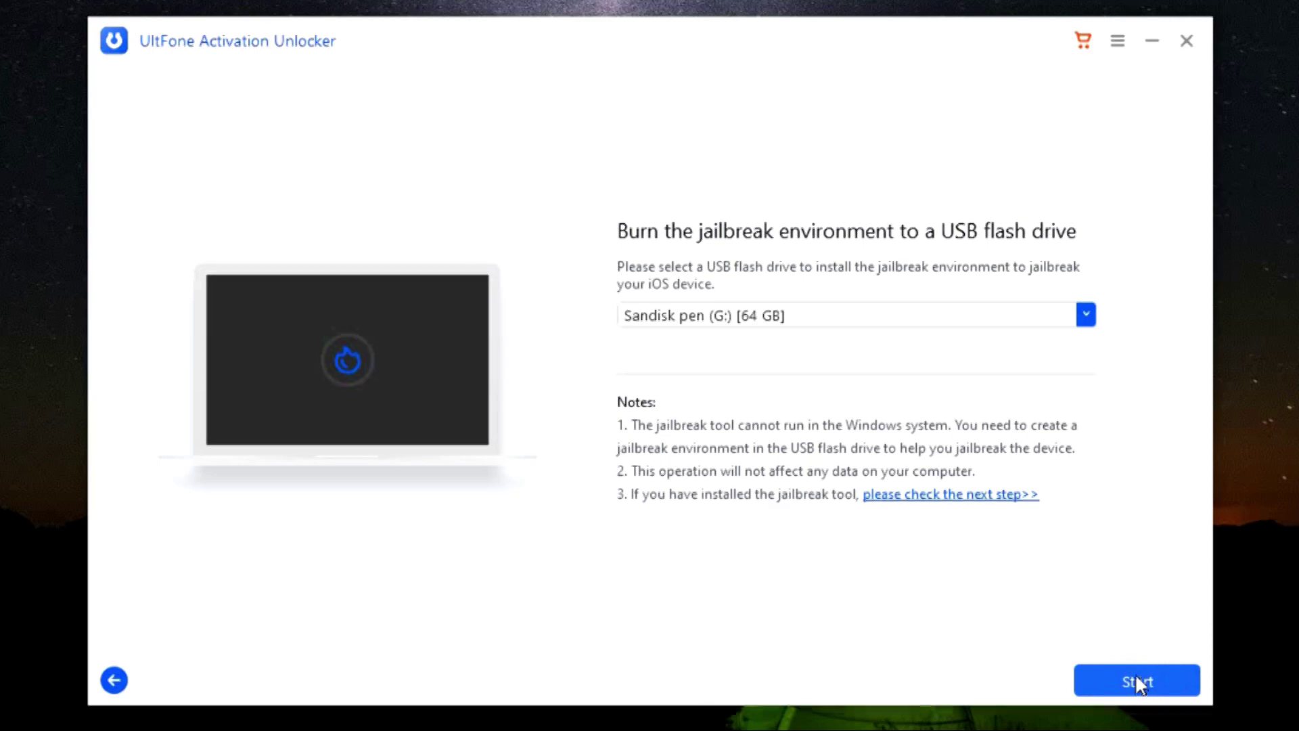
{"action": "left_click", "coordinate": [941, 496]}
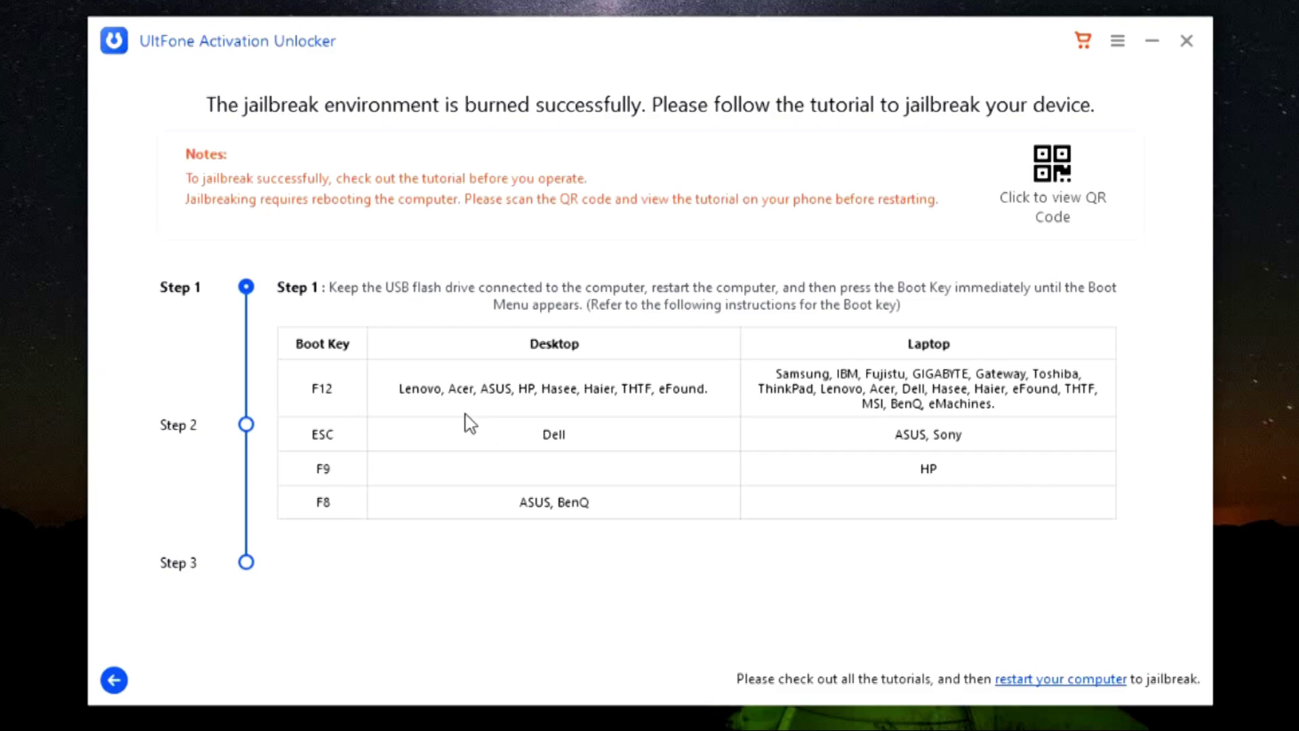
View tutorial Step 2 on the boot menu, then Step 3 on the jailbreak environment
{"action": "left_click", "coordinate": [246, 425]}
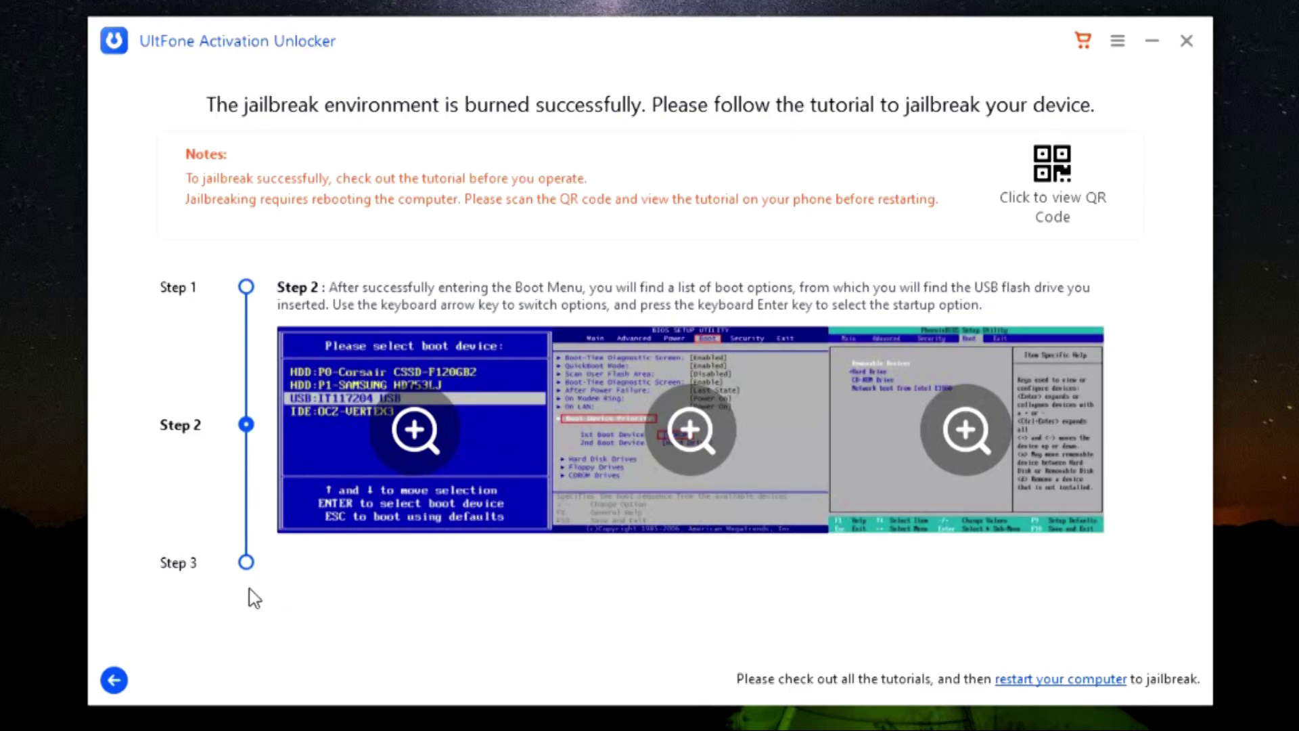
{"action": "left_click", "coordinate": [246, 564]}
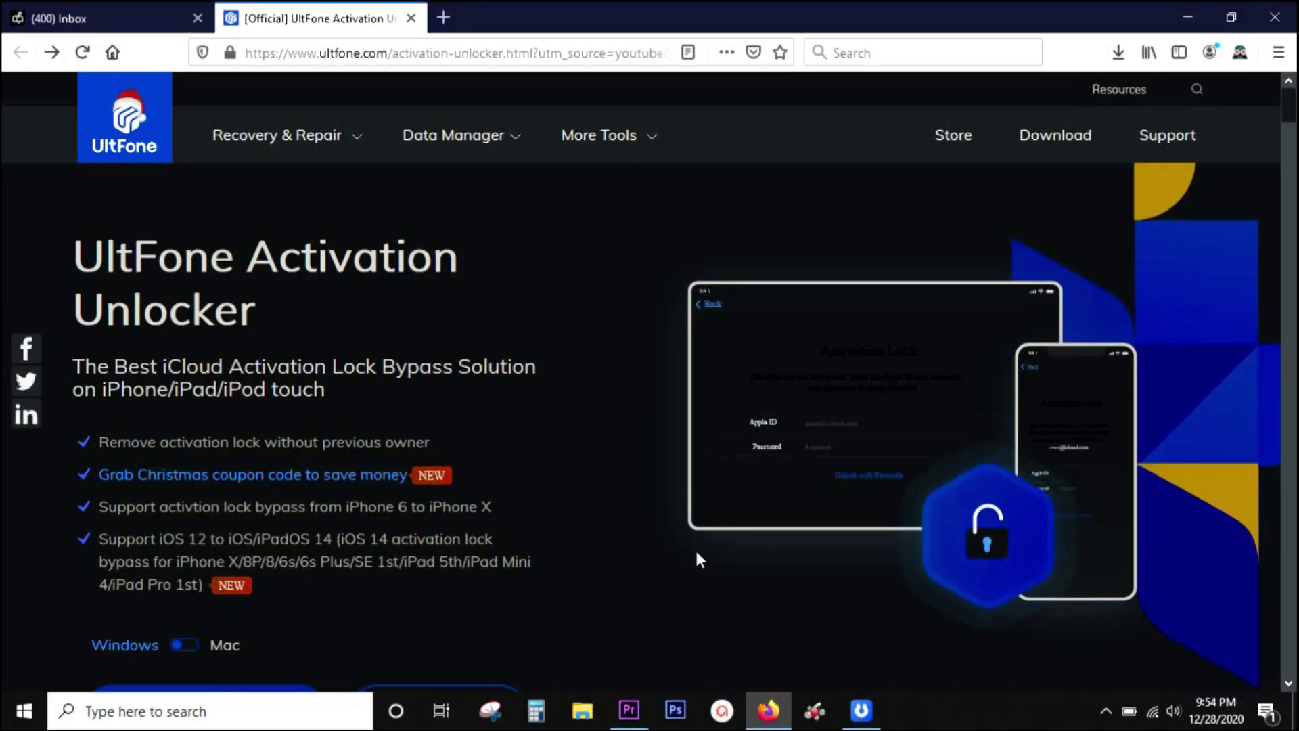
{"action": "scroll", "coordinate": [691, 558], "scroll_direction": "down", "scroll_amount": 2}
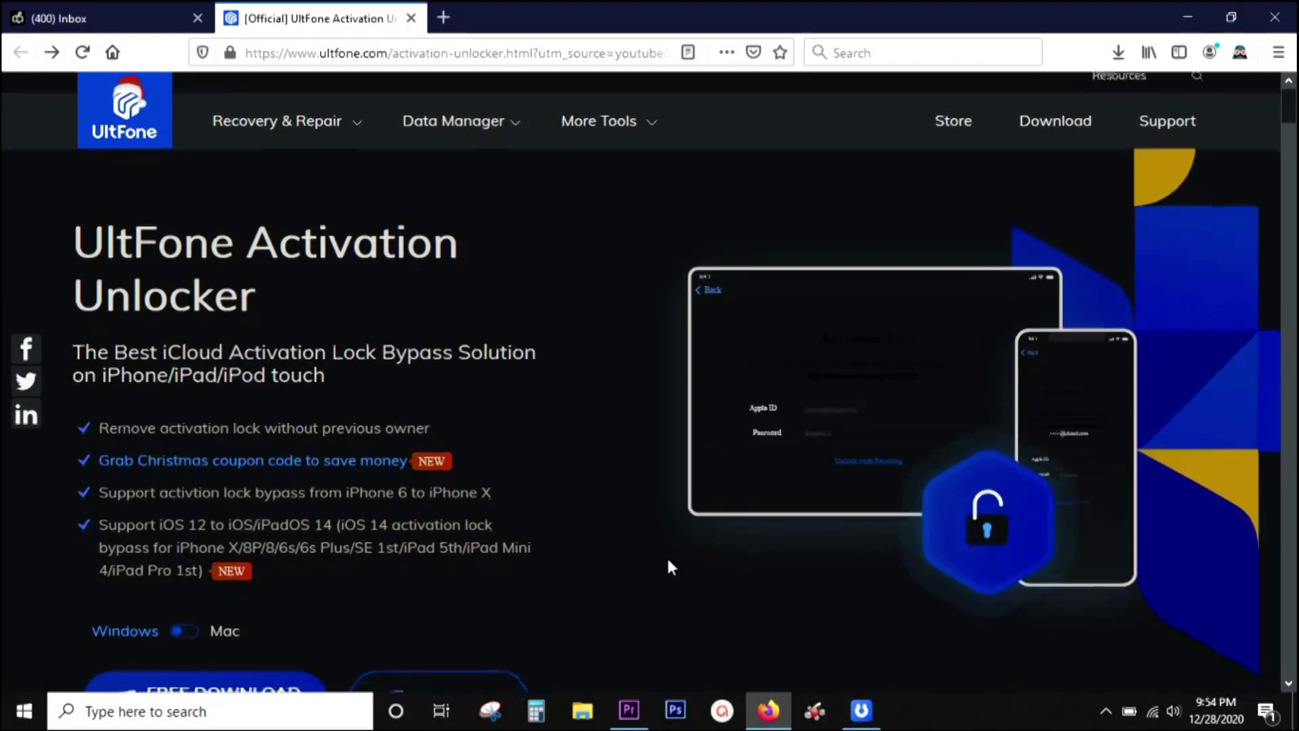
Open the BUY NOW license page and close the December deals popup
{"action": "left_click", "coordinate": [459, 644]}
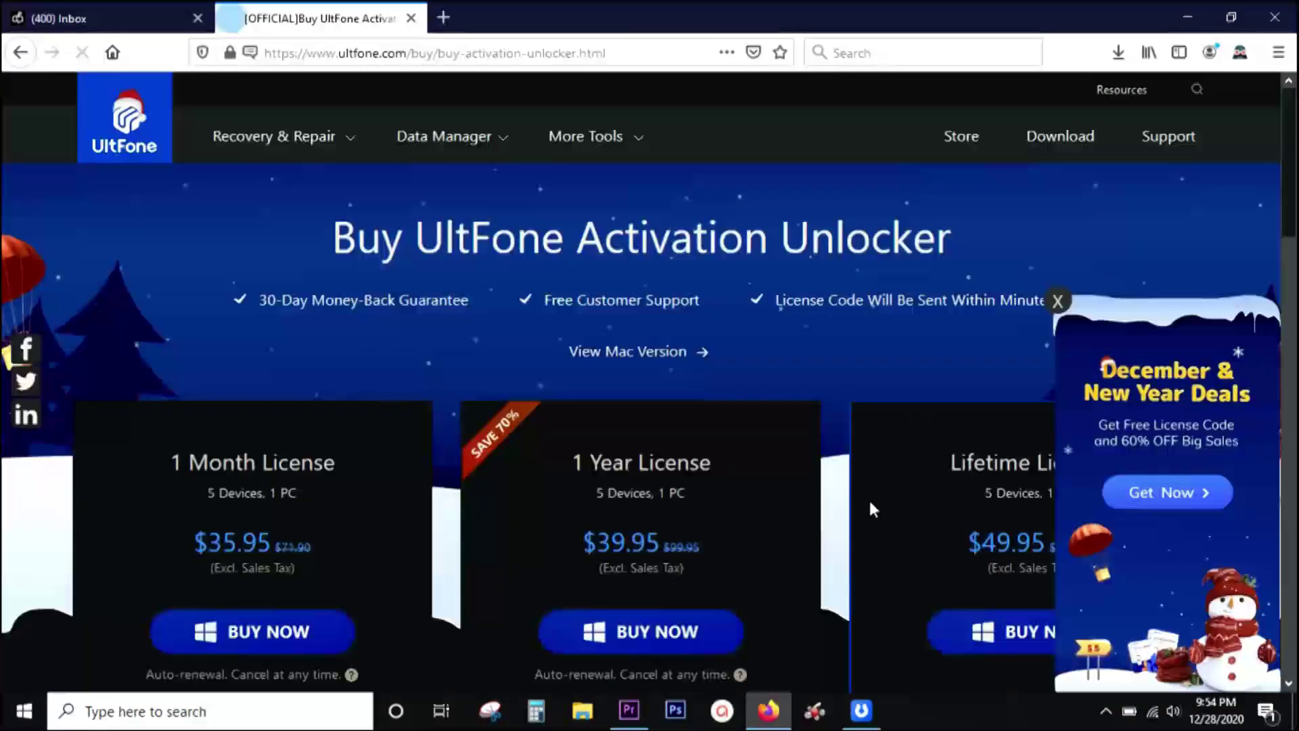
{"action": "scroll", "coordinate": [870, 509], "scroll_direction": "down", "scroll_amount": 2}
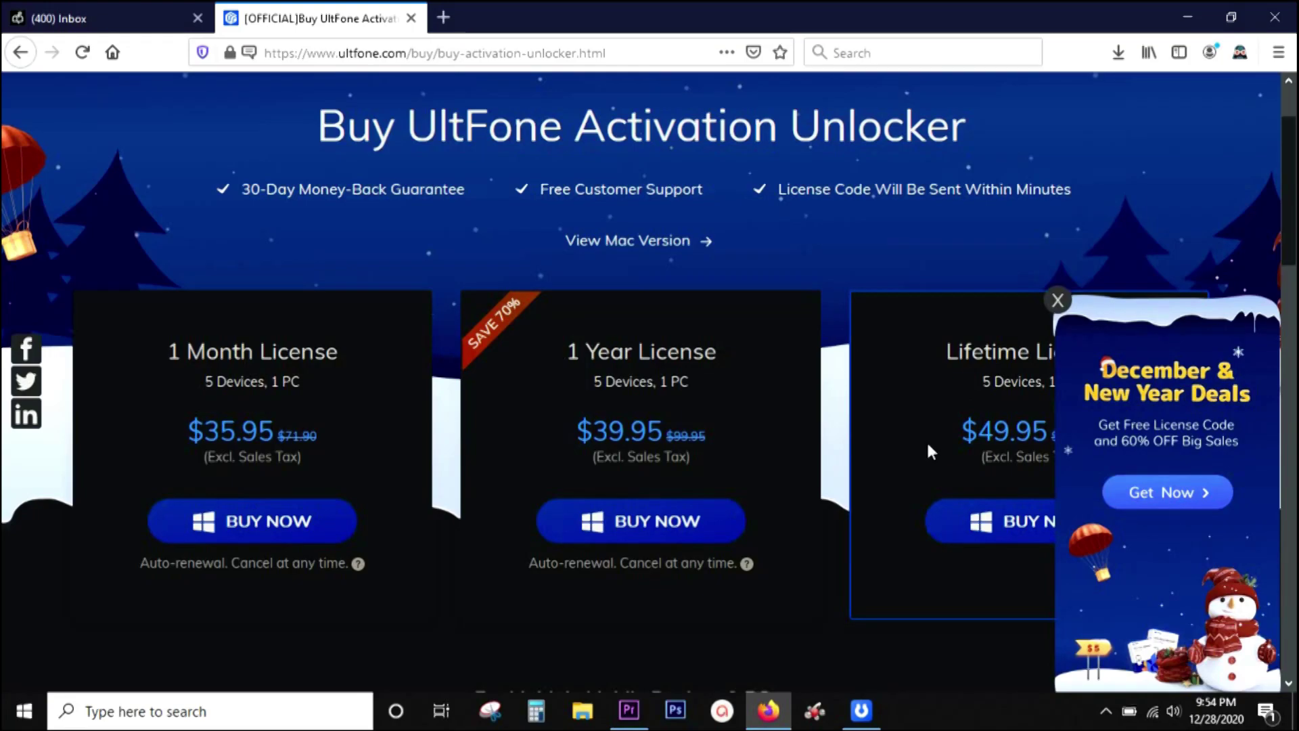
{"action": "left_click", "coordinate": [1057, 301]}
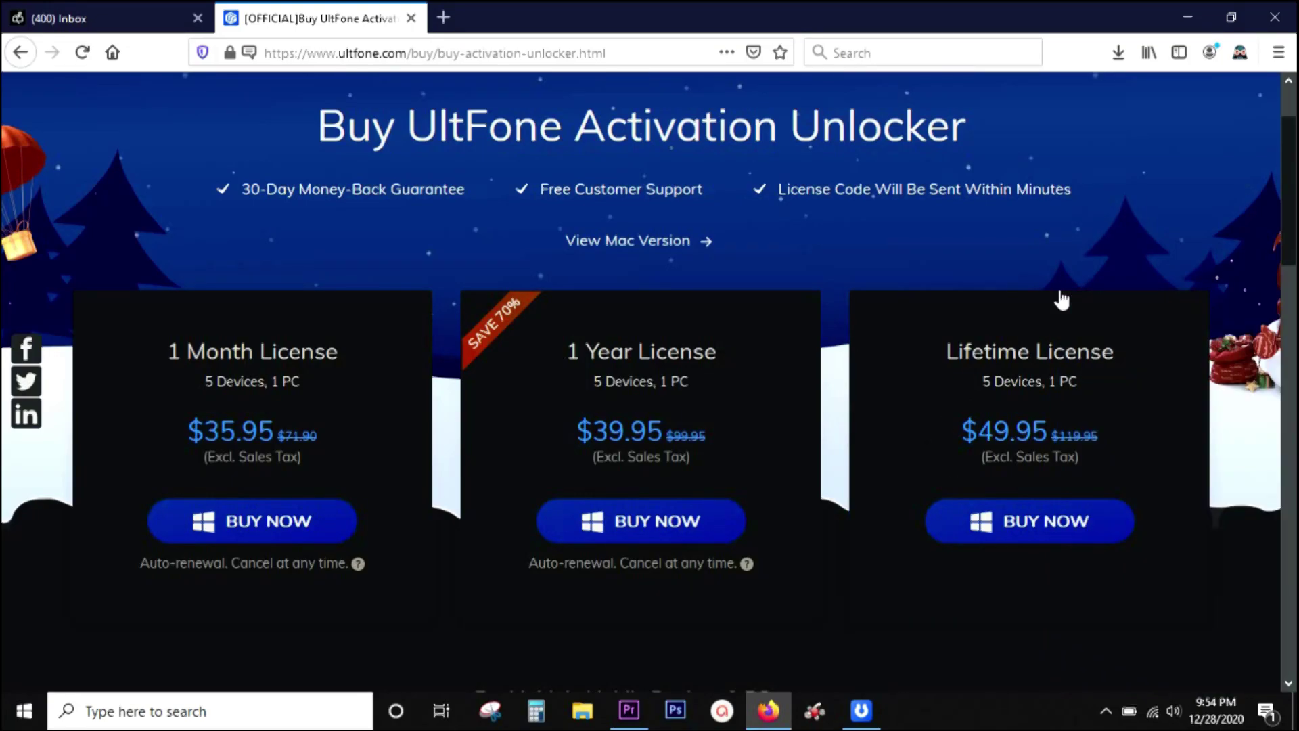
{"action": "scroll", "coordinate": [877, 507], "scroll_direction": "down", "scroll_amount": 3}
{"action": "scroll", "coordinate": [877, 506], "scroll_direction": "down", "scroll_amount": 3}
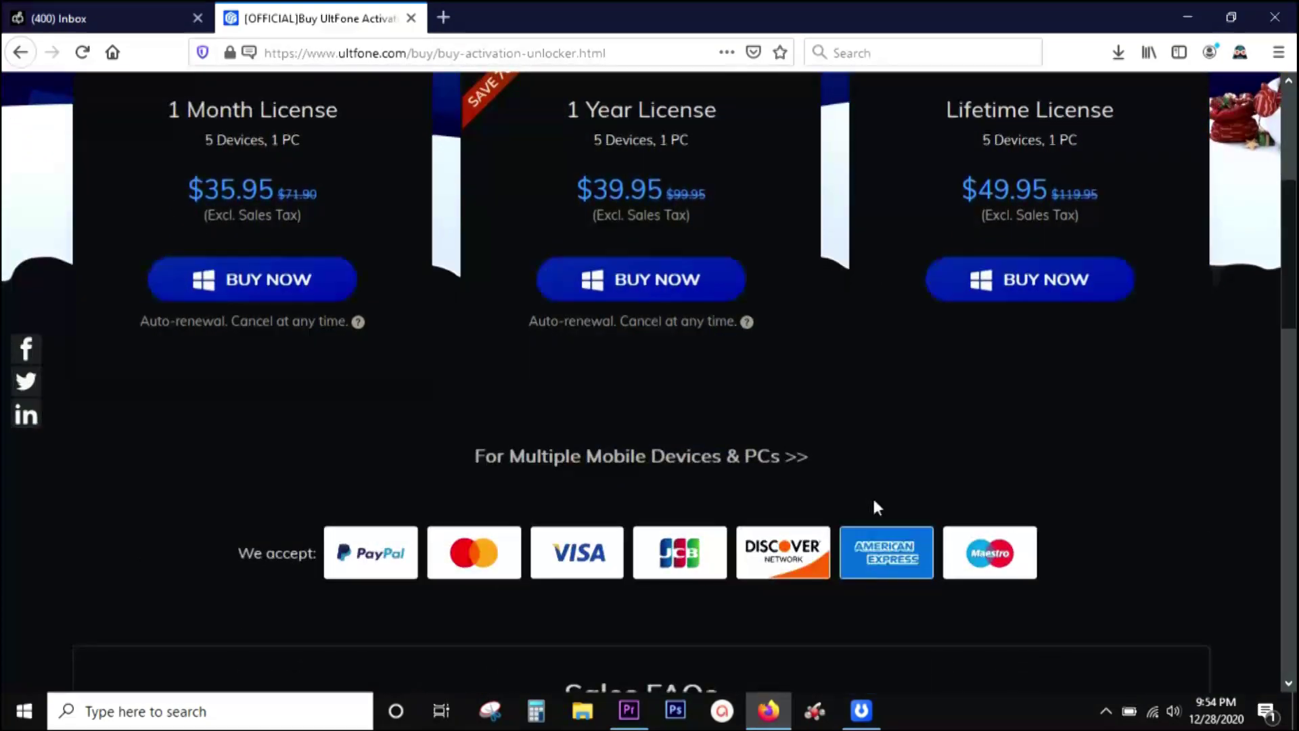
{"action": "scroll", "coordinate": [877, 507], "scroll_direction": "up", "scroll_amount": 3}
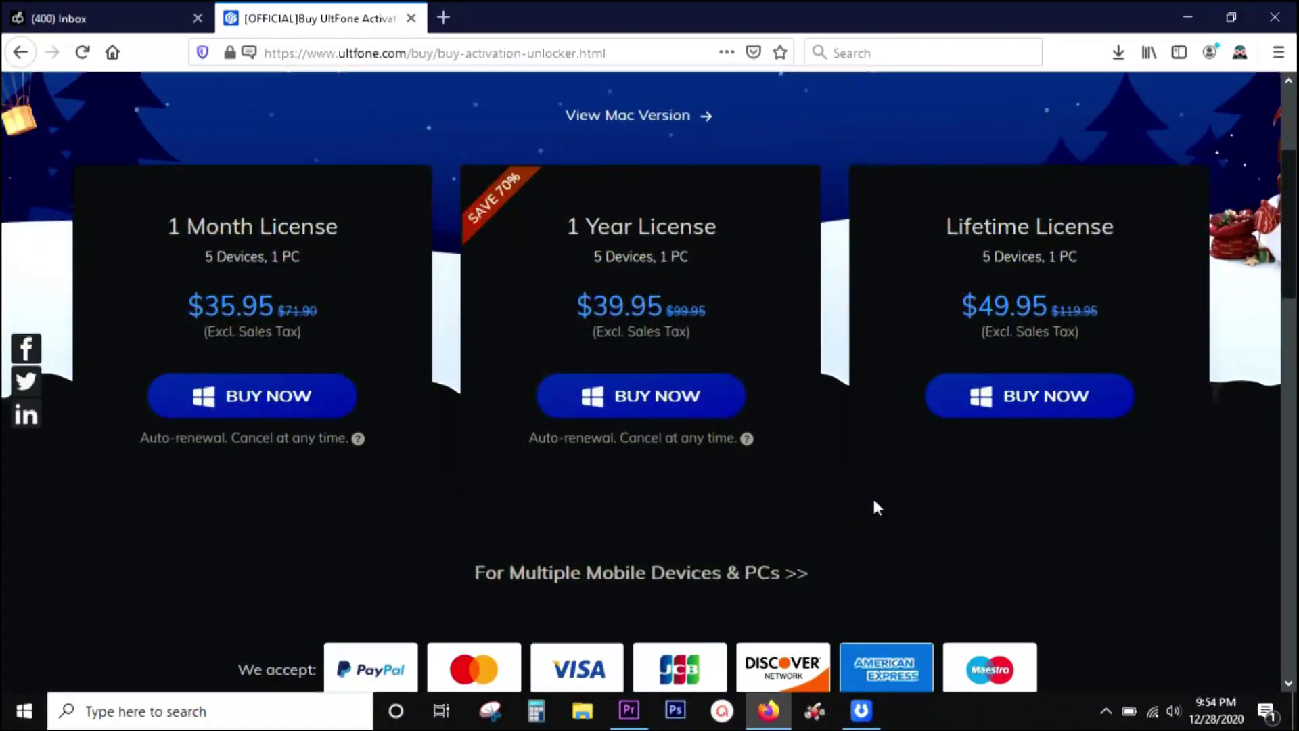